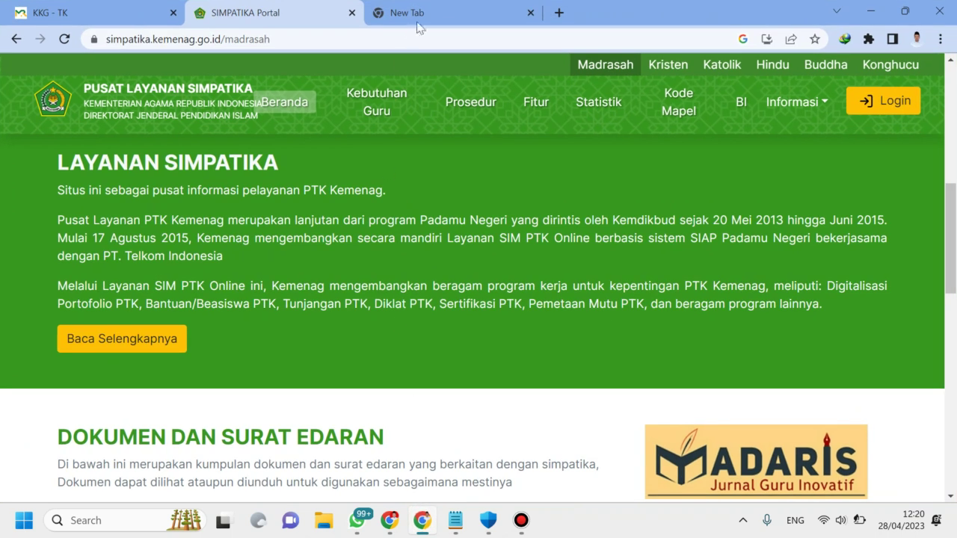
# Step: Open the DJP Online login page from the address bar and dismiss the NIK-NPWP announcement
pyautogui.click(361, 34)
pyautogui.write('dj')
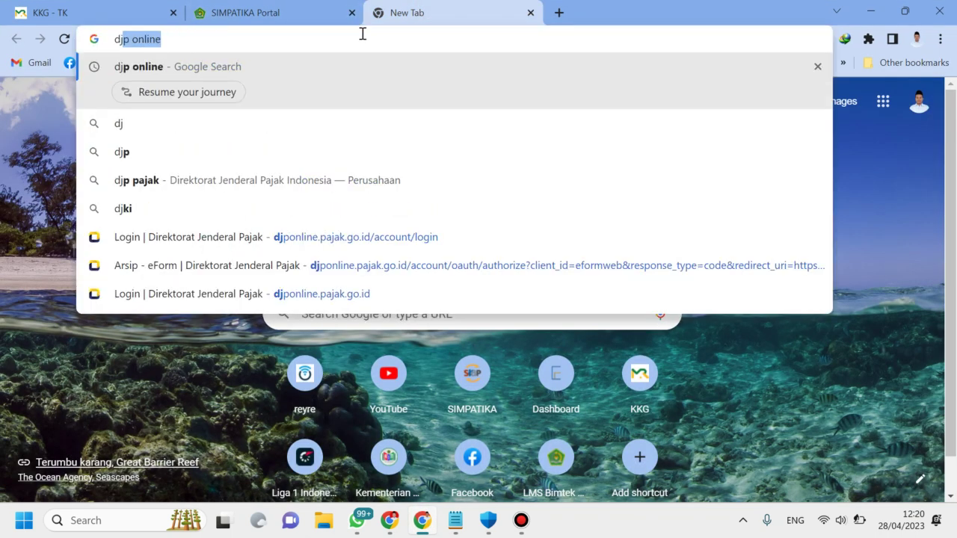
pyautogui.click(256, 238)
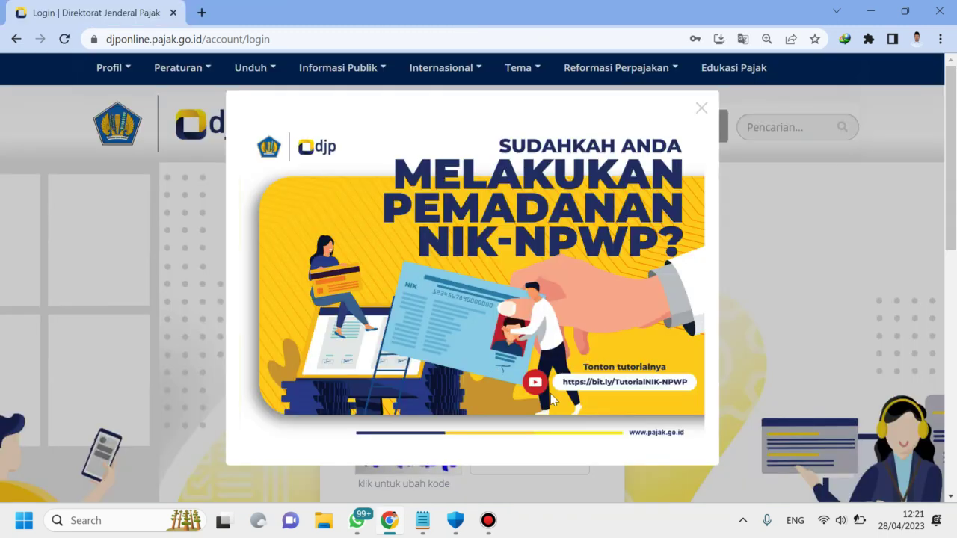
pyautogui.click(701, 108)
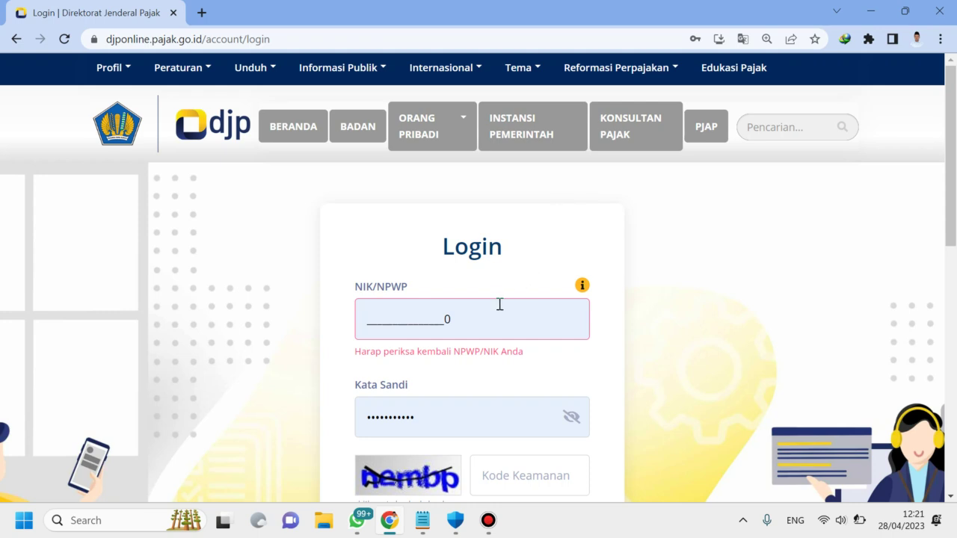
# Step: Log in with the taxpayer's NPWP, account password and the captcha security code
pyautogui.scroll(-1, 499, 304)
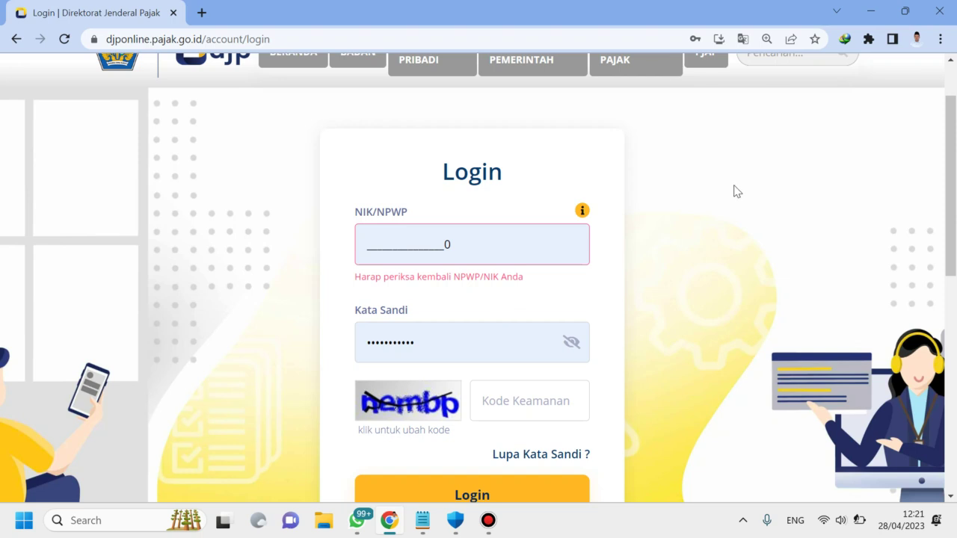
pyautogui.scroll(1, 735, 191)
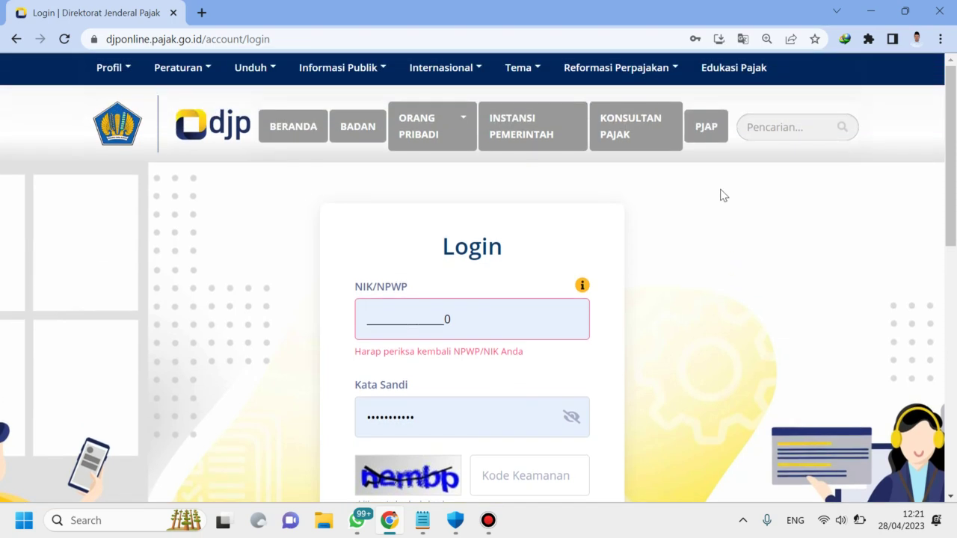
pyautogui.click(385, 306)
pyautogui.hotkey('ctrl', 'v')
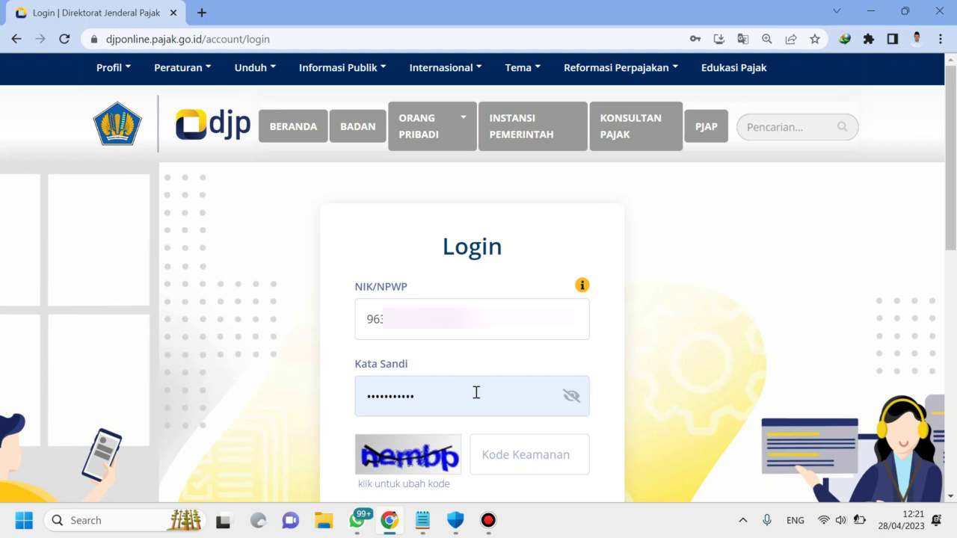
pyautogui.write('1')
pyautogui.scroll(-2, 509, 368)
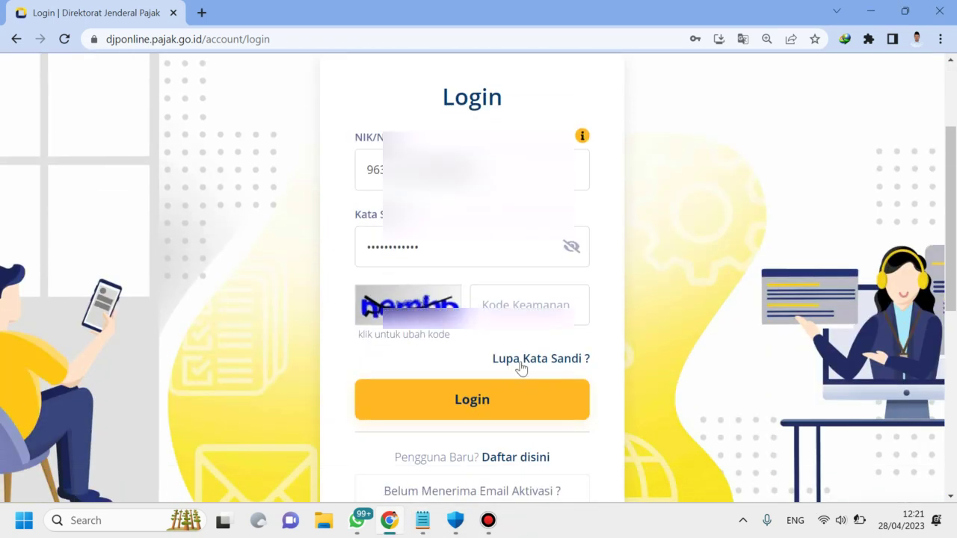
pyautogui.click(529, 305)
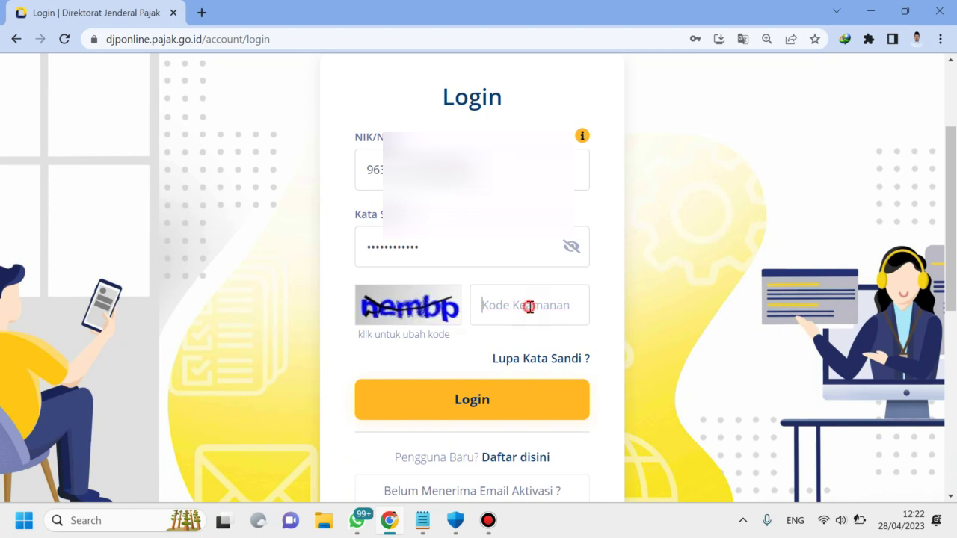
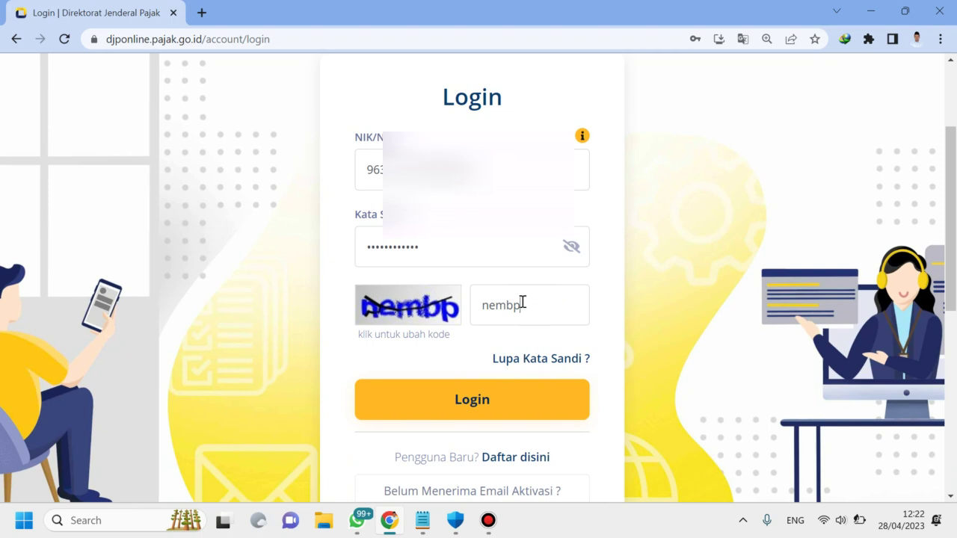
pyautogui.click(515, 400)
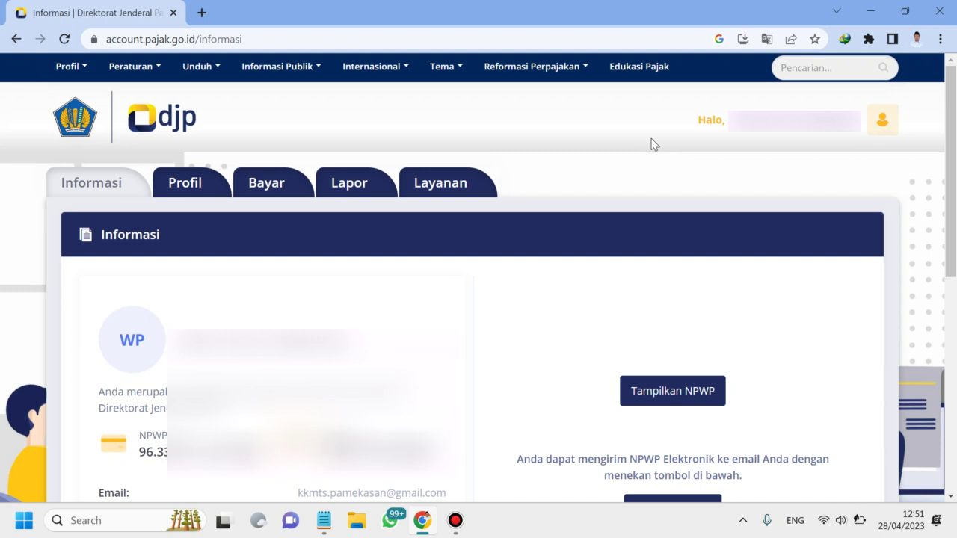
# Step: Display the electronic NPWP card on the Informasi page
pyautogui.scroll(-1, 595, 193)
pyautogui.scroll(-1, 599, 197)
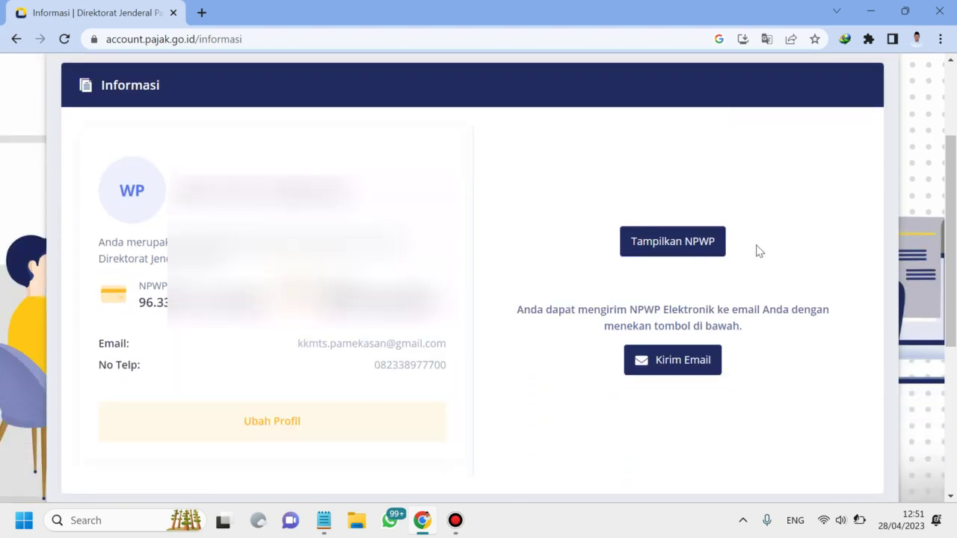
pyautogui.click(697, 242)
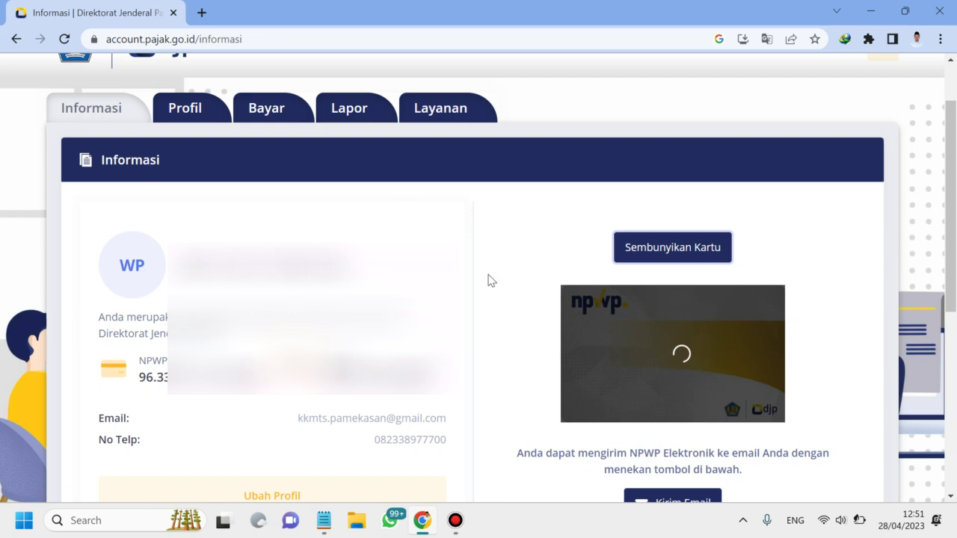
# Step: Go to the Lapor tab and scroll down to the e-Filing options
pyautogui.click(351, 113)
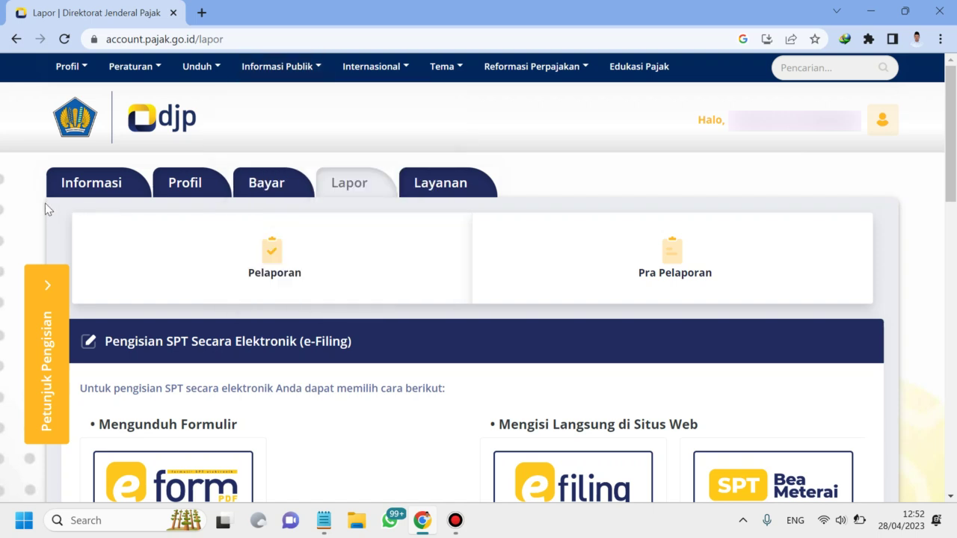
pyautogui.scroll(-1, 44, 204)
pyautogui.scroll(-1, 53, 203)
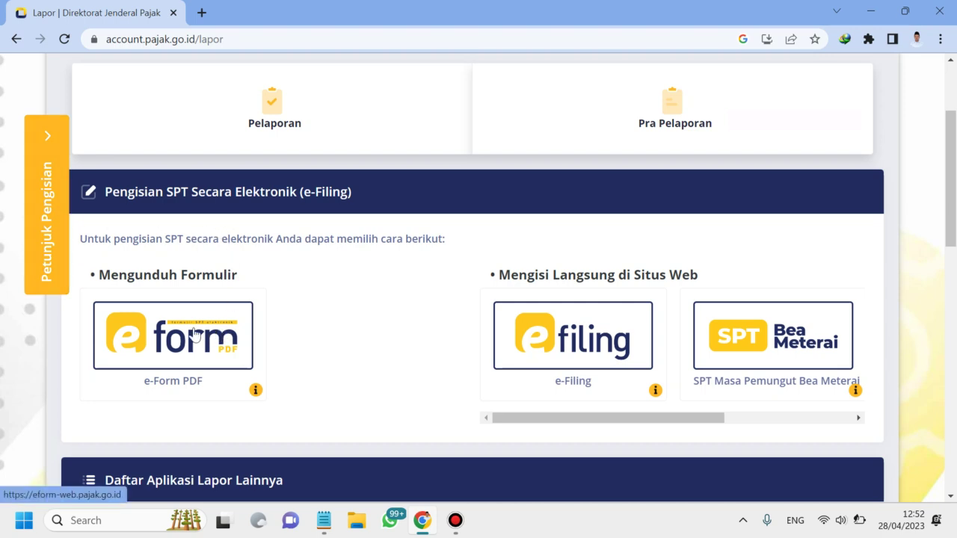
pyautogui.scroll(-1, 208, 326)
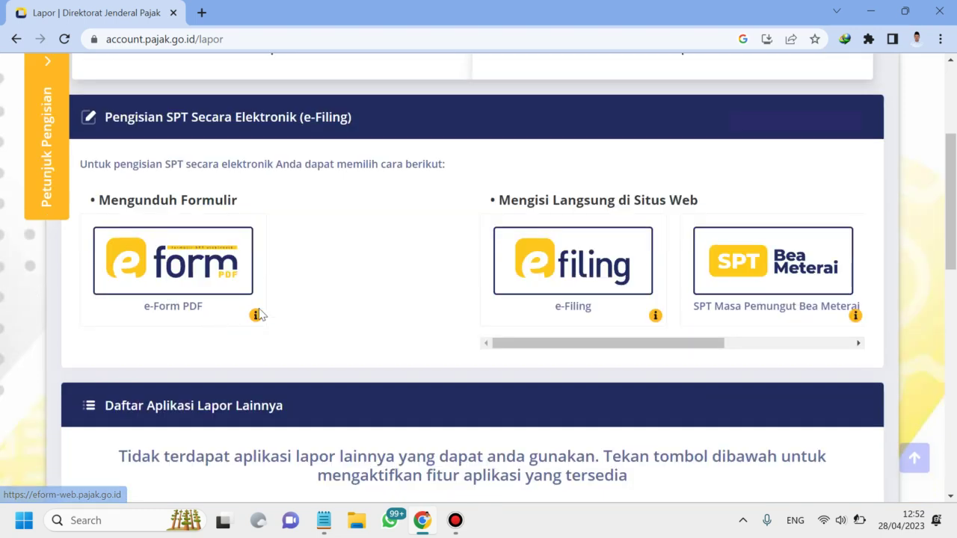
# Step: Open the e-Form PDF archive showing the 2021/01-12 SPT 1771 with status Nihil
pyautogui.click(186, 272)
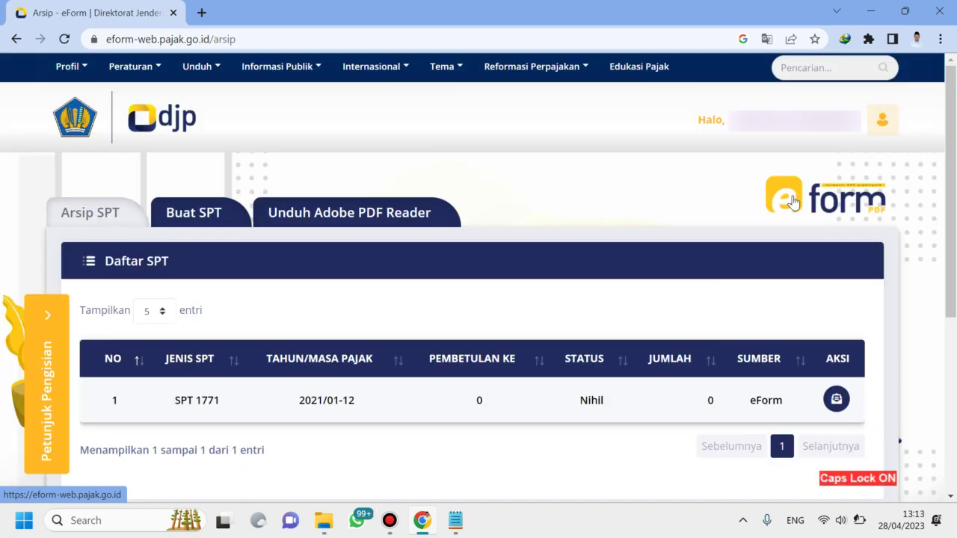
pyautogui.scroll(-1, 752, 255)
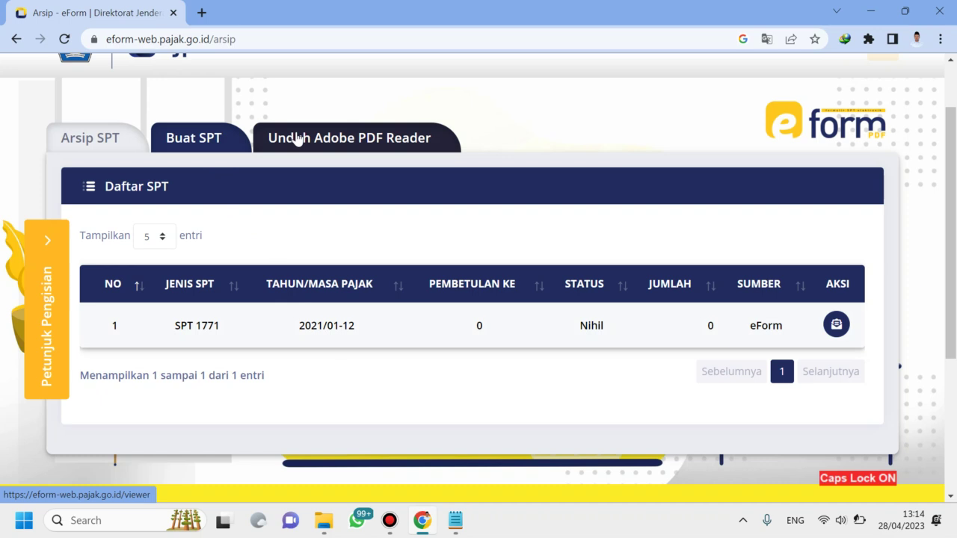
# Step: Follow the Unduh Adobe PDF Reader link to the Adobe Acrobat Reader DC site, then close it
pyautogui.click(297, 139)
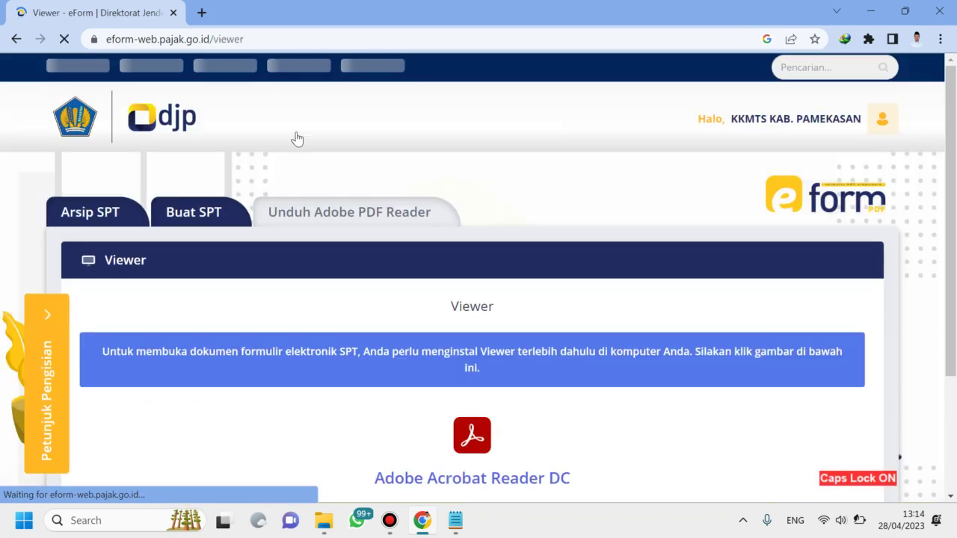
pyautogui.scroll(-1, 490, 305)
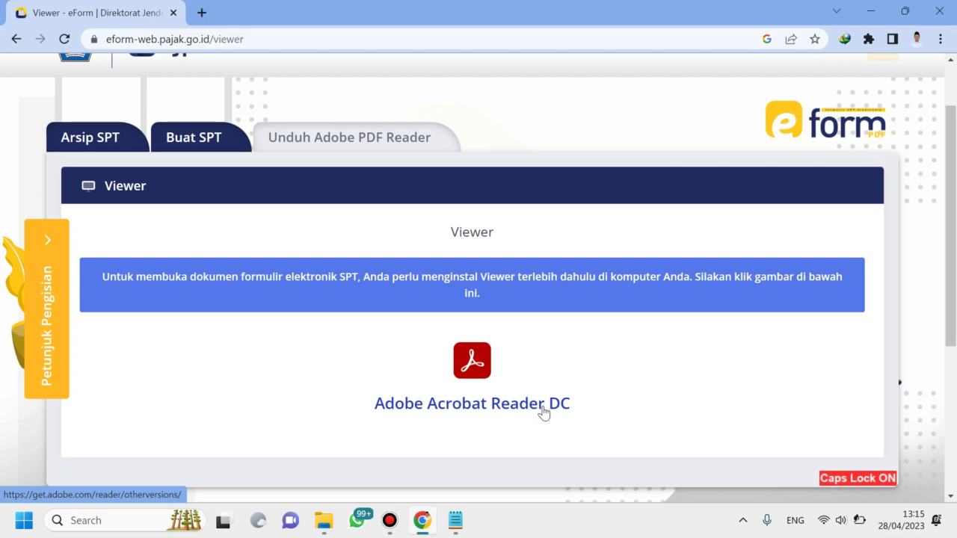
pyautogui.click(447, 404)
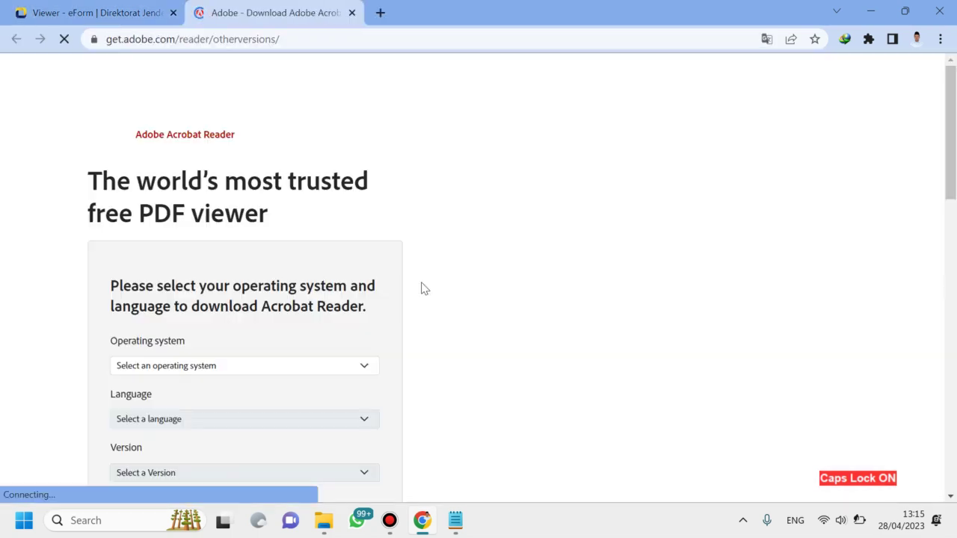
pyautogui.scroll(-2, 292, 315)
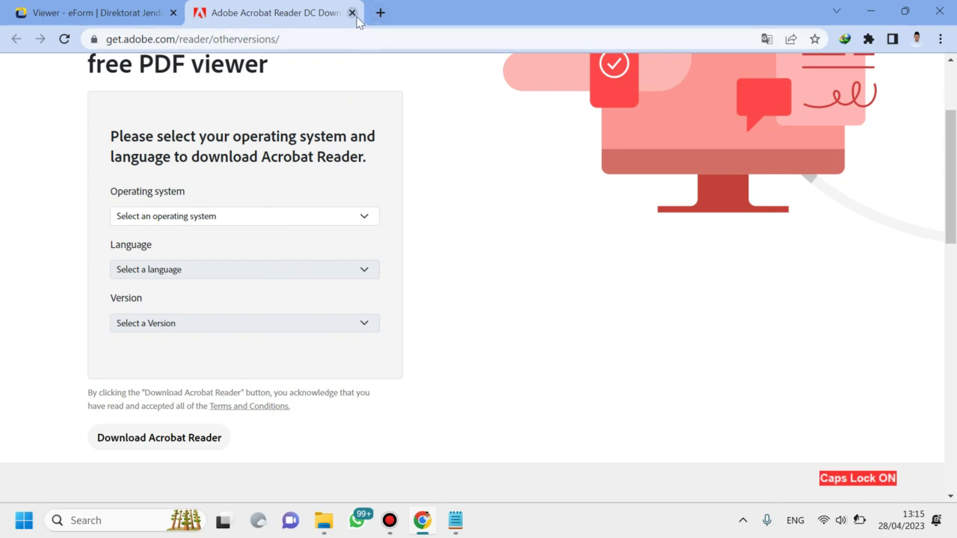
pyautogui.scroll(2, 364, 109)
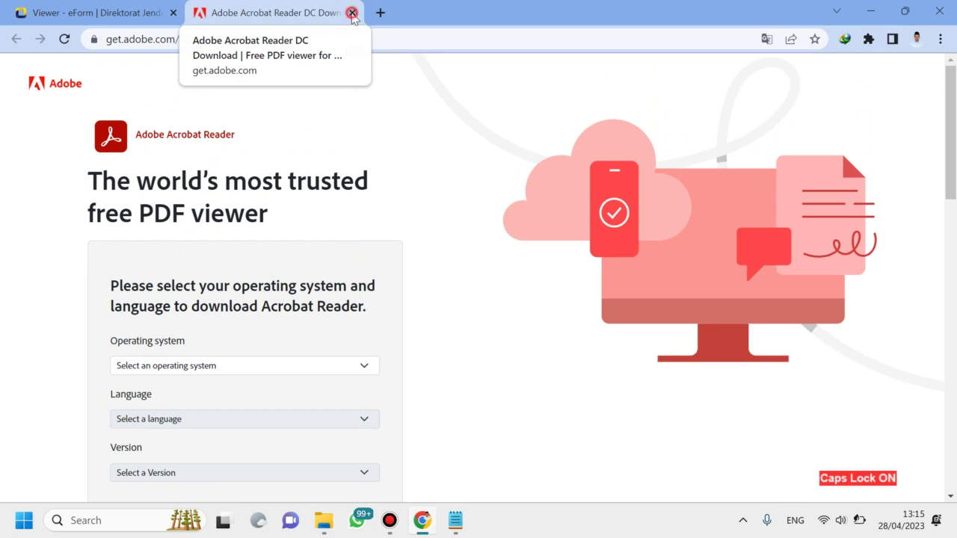
pyautogui.click(352, 12)
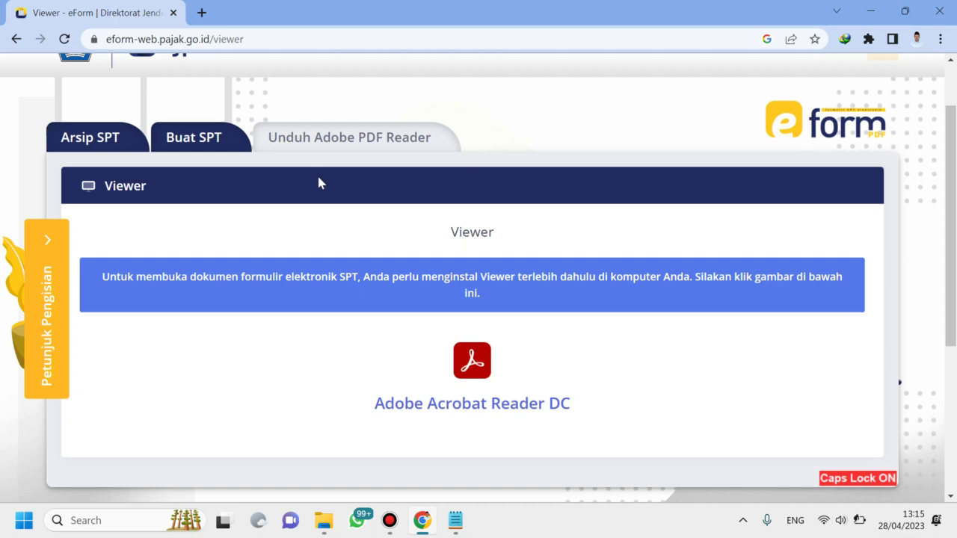
# Step: Start a new SPT e-Form request with tax year 2022
pyautogui.click(187, 142)
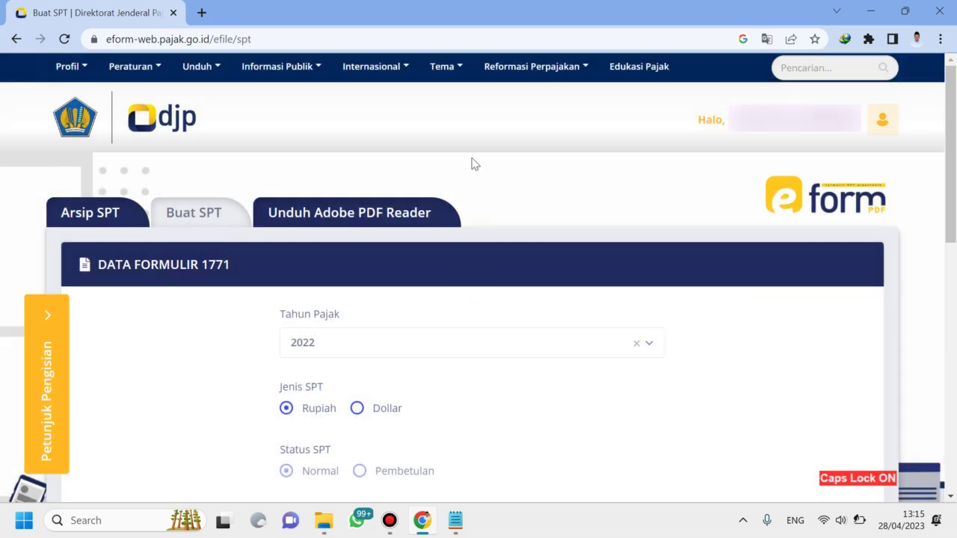
pyautogui.scroll(-2, 457, 192)
pyautogui.click(404, 201)
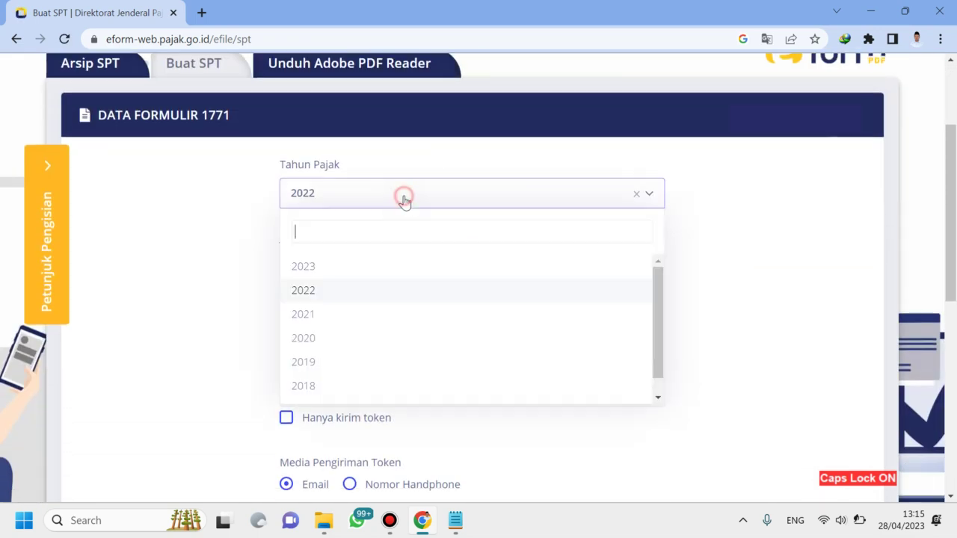
pyautogui.click(348, 293)
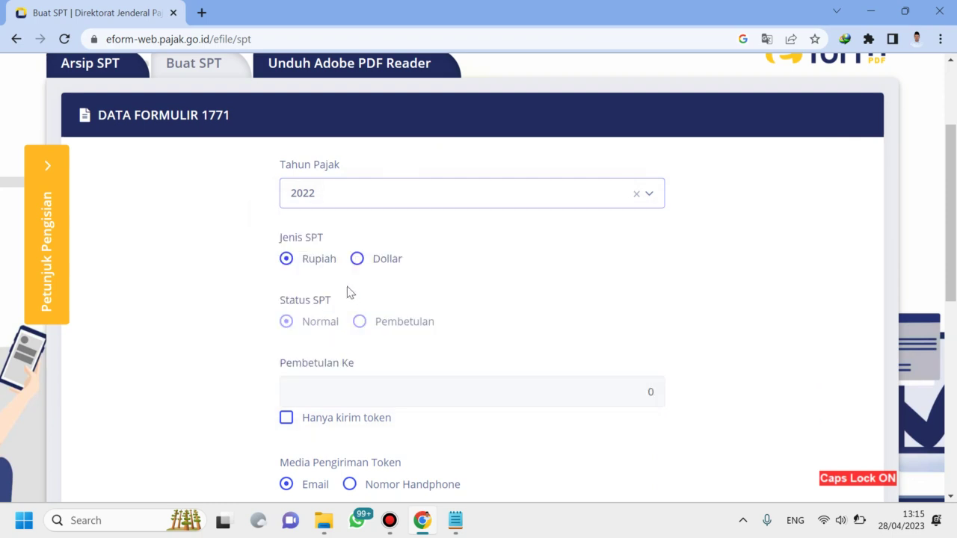
# Step: Submit the request with Kirim Permintaan and close the Sukses confirmation
pyautogui.scroll(-1, 366, 276)
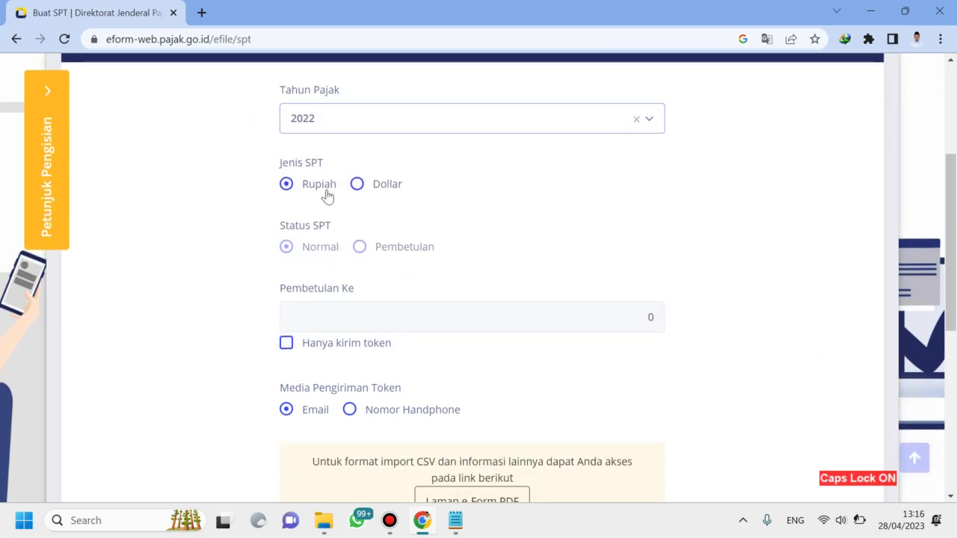
pyautogui.scroll(-1, 342, 238)
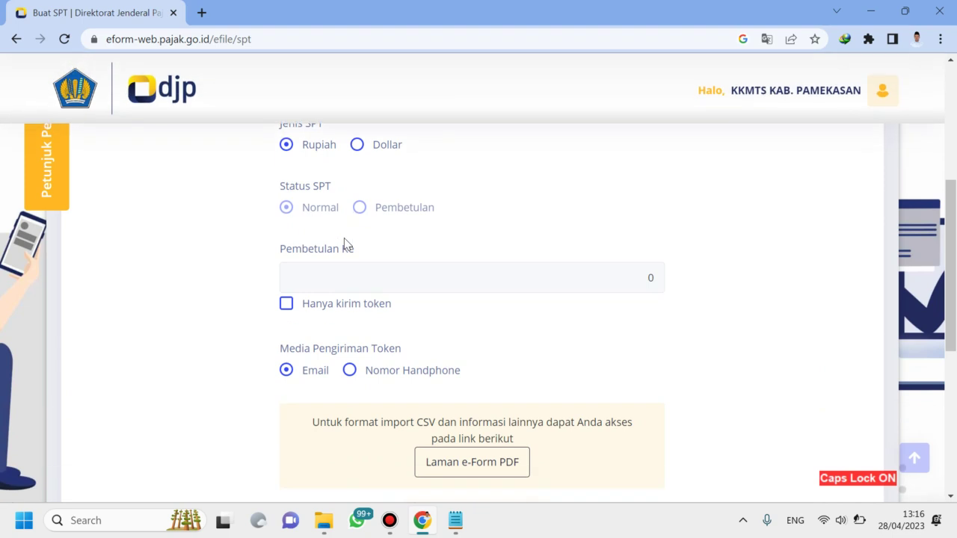
pyautogui.scroll(1, 345, 238)
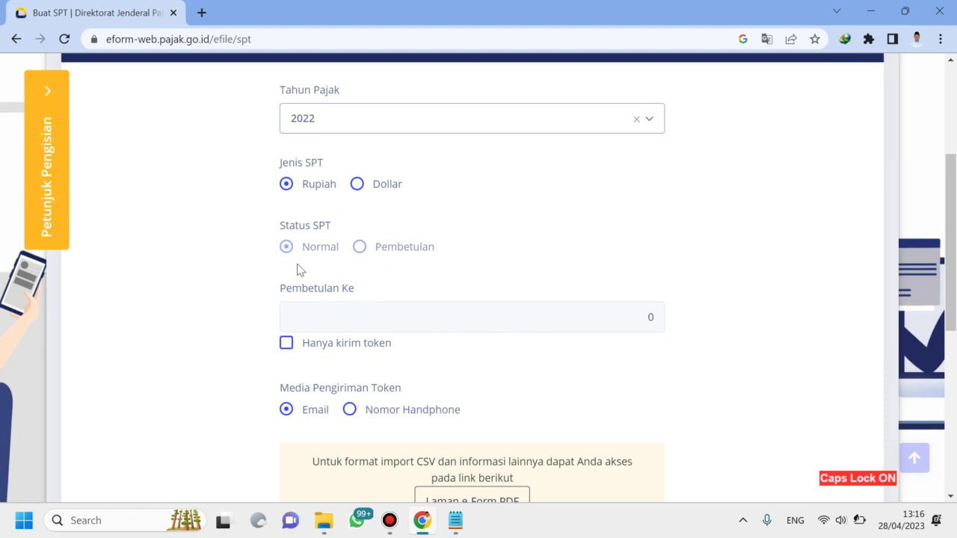
pyautogui.scroll(-2, 290, 257)
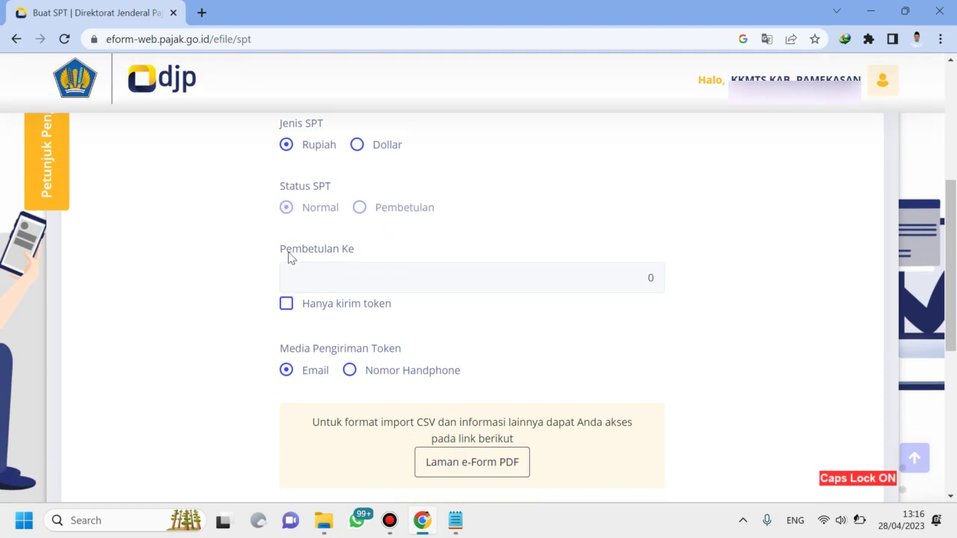
pyautogui.scroll(-1, 290, 257)
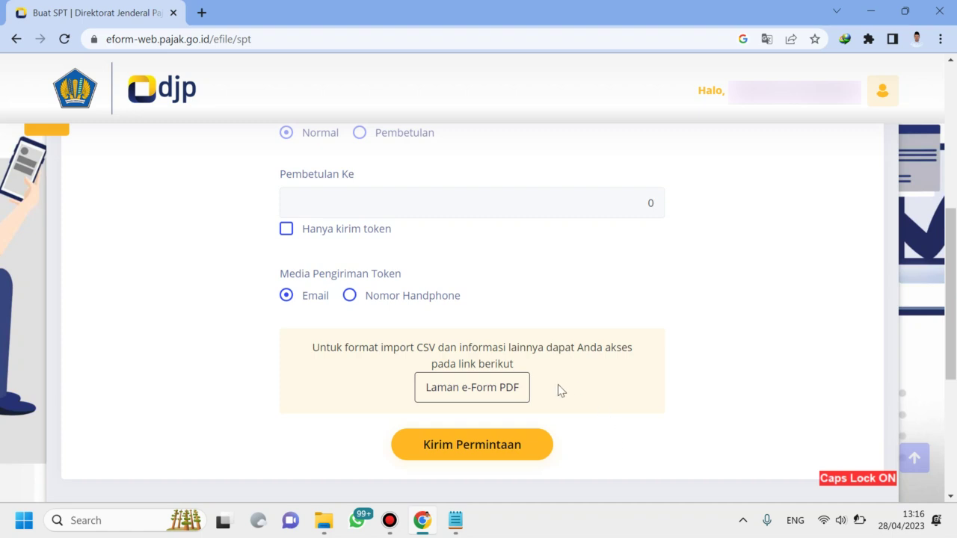
pyautogui.click(495, 447)
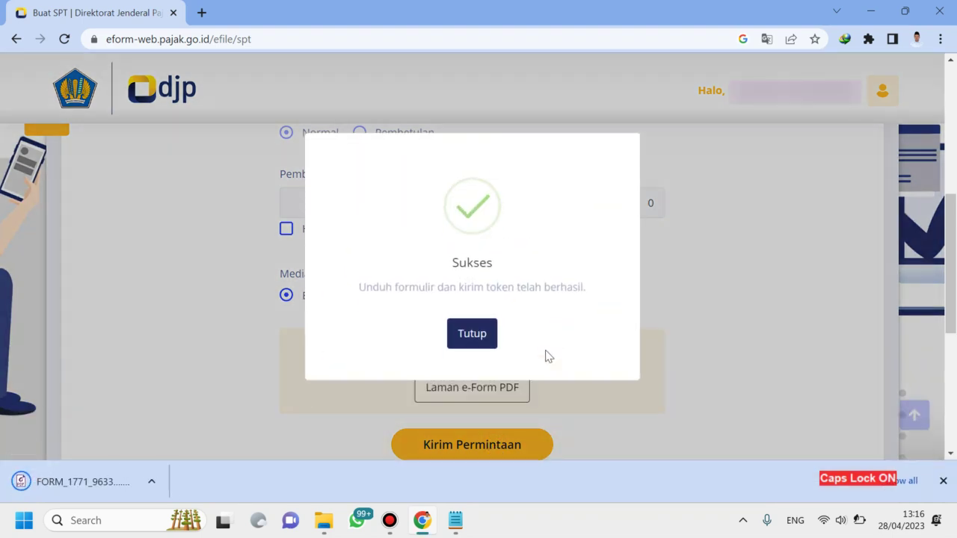
pyautogui.click(487, 345)
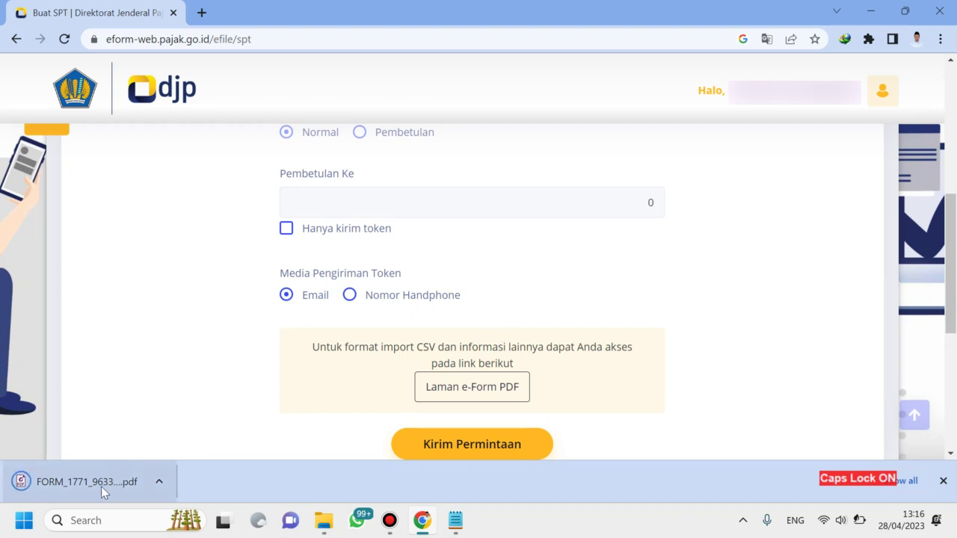
# Step: Open the downloaded FORM_1771 PDF in Adobe Acrobat Reader DC via Open with
pyautogui.click(105, 489)
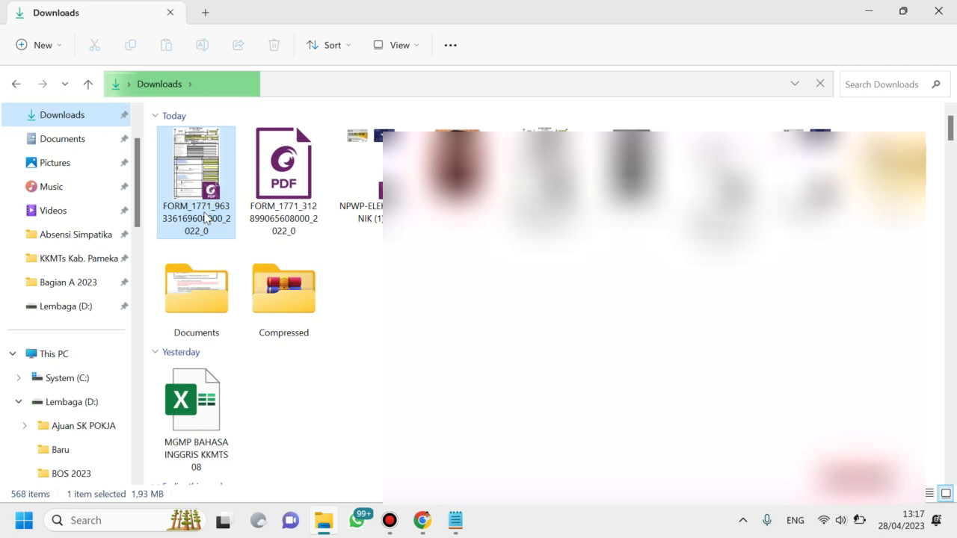
pyautogui.rightClick(208, 219)
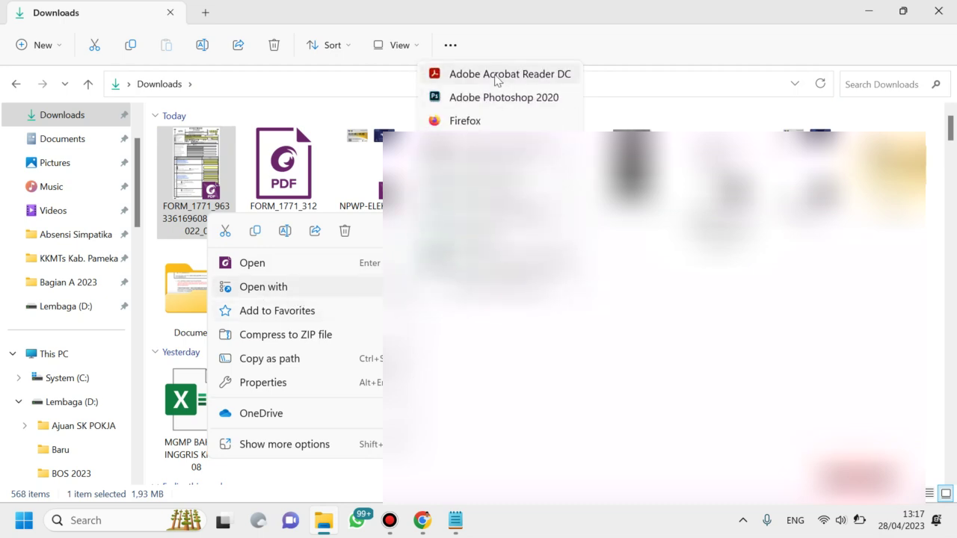
pyautogui.click(495, 74)
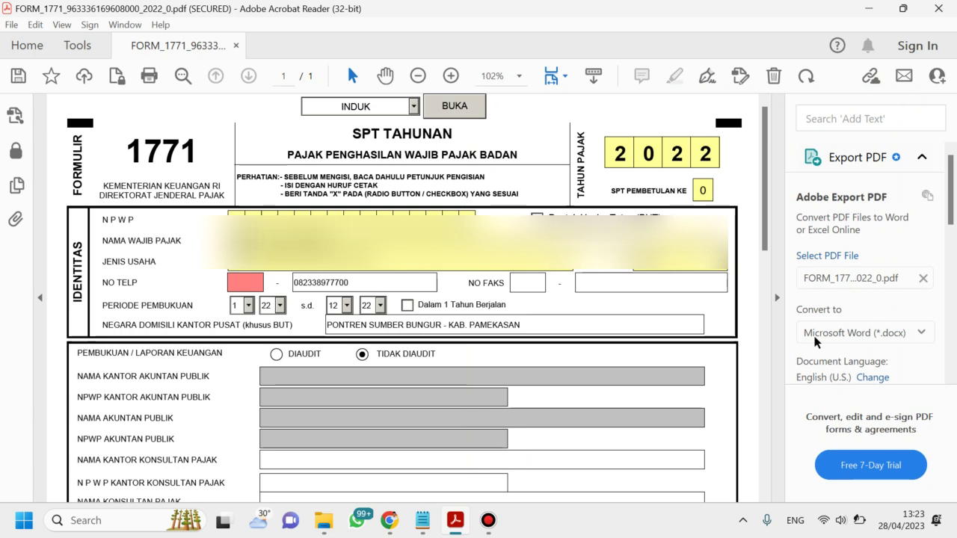
# Step: Open Laporan Neraca KKMTs 2022 from drive Lembaga (D:) and close the PDF/A notice
pyautogui.click(323, 520)
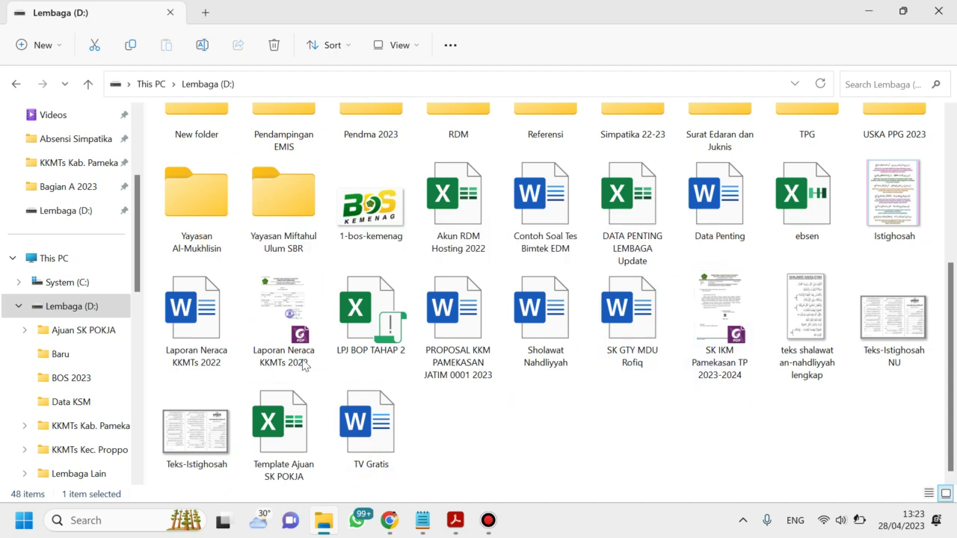
pyautogui.doubleClick(282, 329)
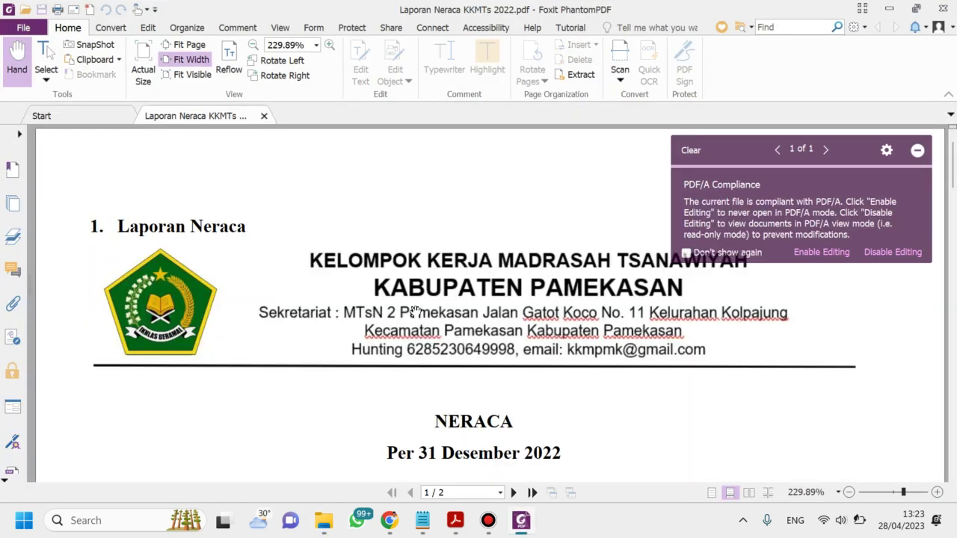
pyautogui.click(917, 151)
# Step: Review the balance sheet and profit-and-loss pages, then minimize Foxit PhantomPDF
pyautogui.scroll(-4, 733, 252)
pyautogui.scroll(-1, 734, 254)
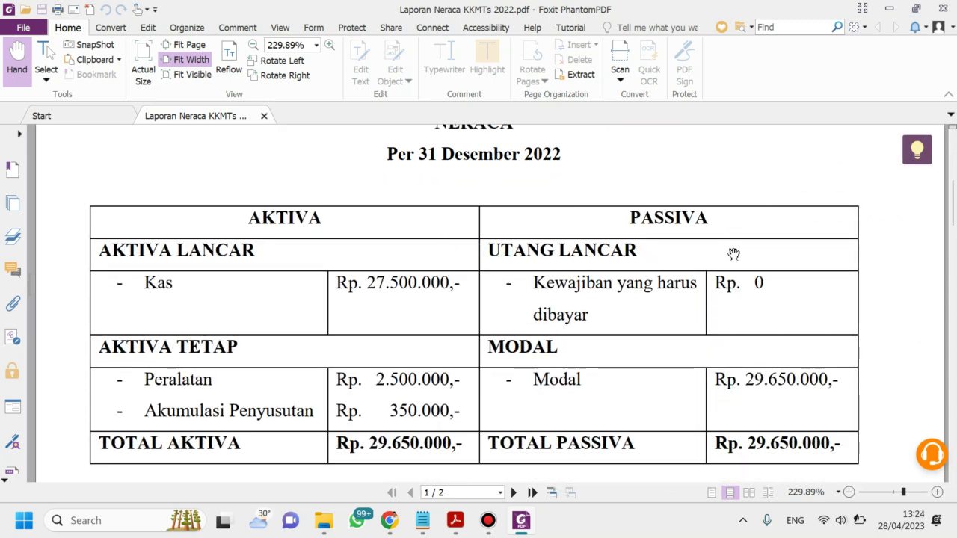
pyautogui.scroll(5, 733, 253)
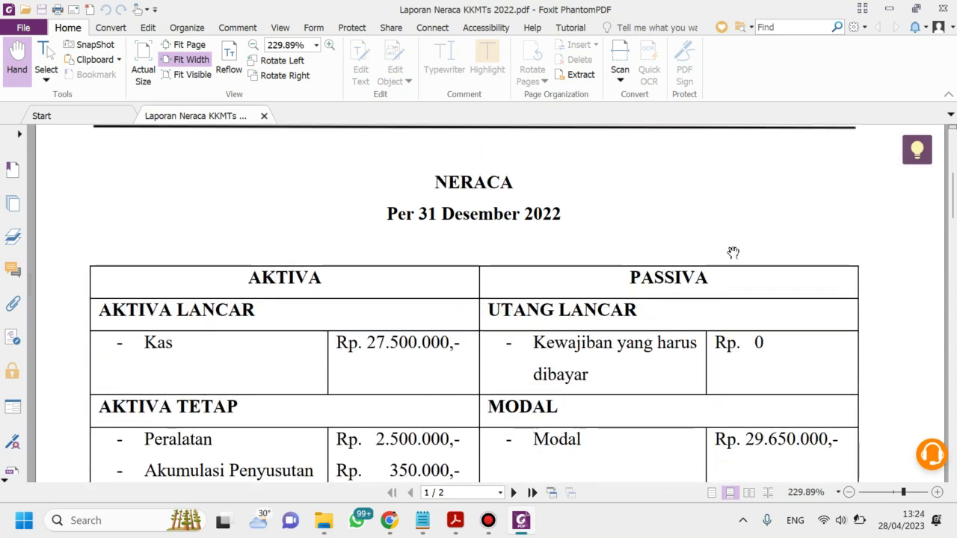
pyautogui.scroll(-10, 734, 262)
pyautogui.scroll(-5, 735, 268)
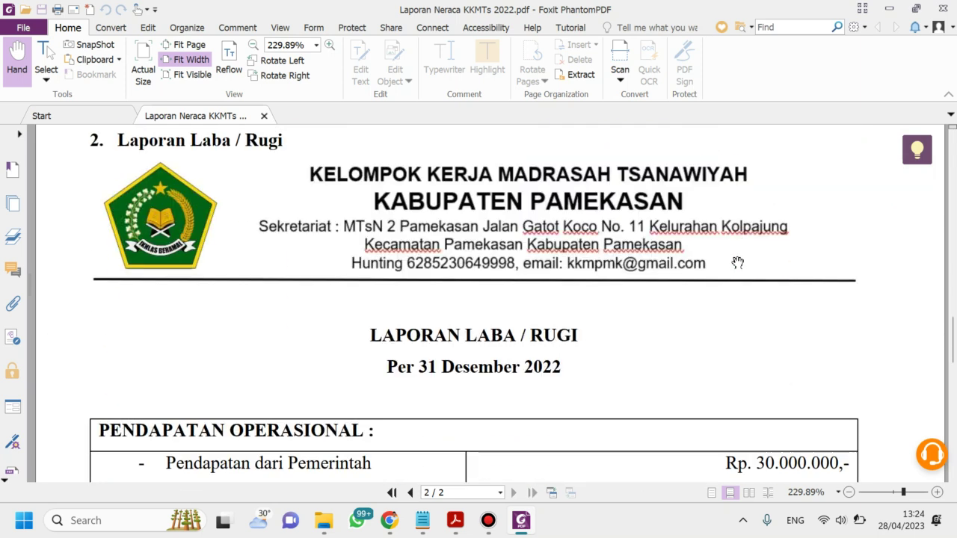
pyautogui.scroll(-2, 737, 262)
pyautogui.scroll(-2, 736, 261)
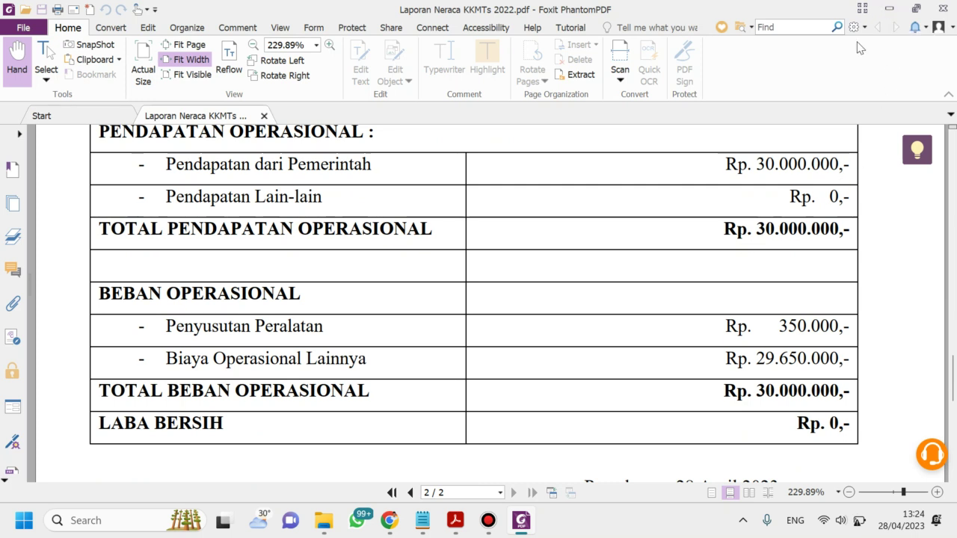
pyautogui.click(887, 15)
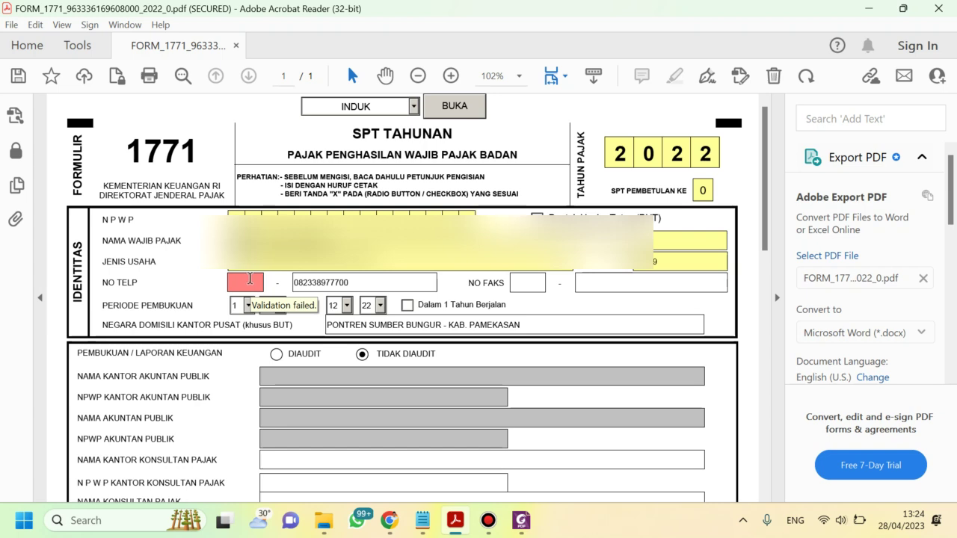
# Step: Enter 000 as the NO TELP area code and scroll to the bottom of the form
pyautogui.click(242, 283)
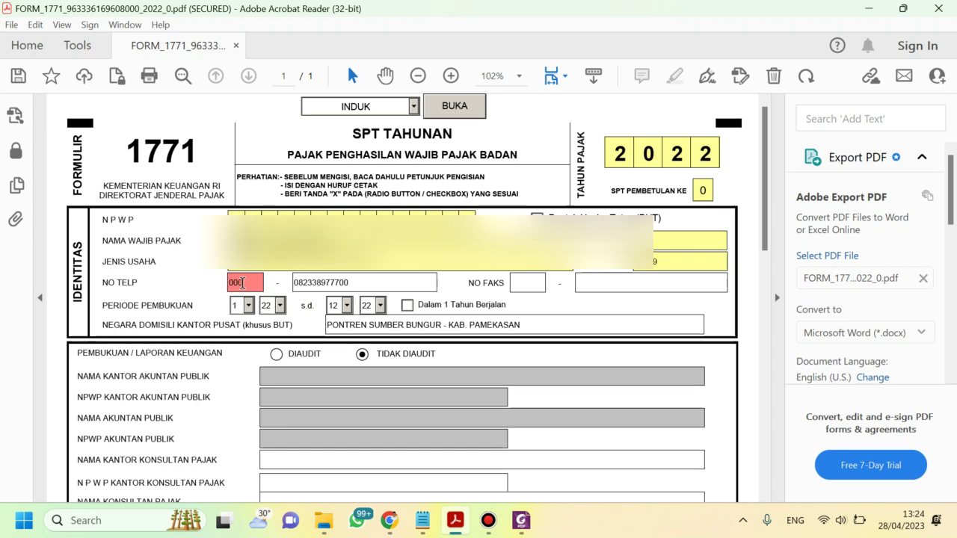
pyautogui.click(443, 286)
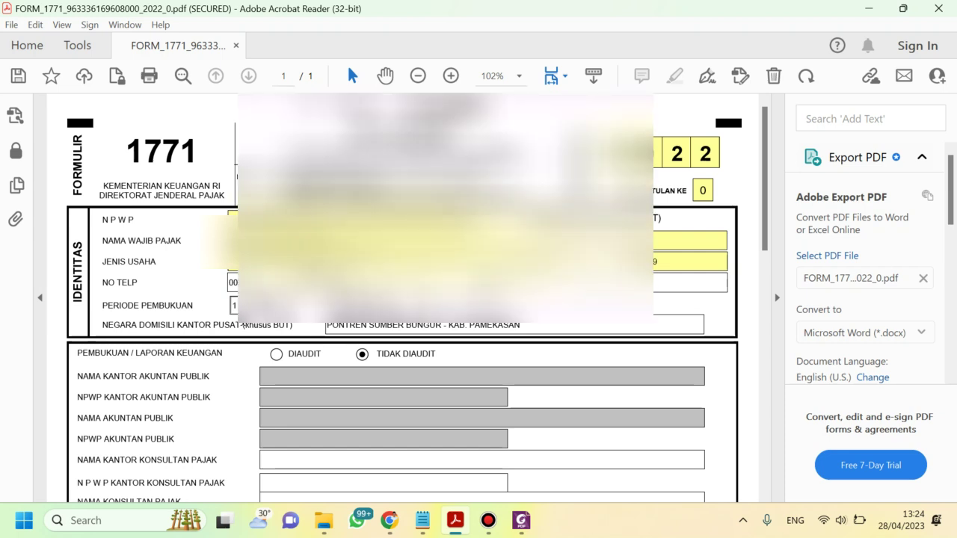
pyautogui.moveTo(765, 191)
pyautogui.mouseDown()
pyautogui.moveTo(770, 441)
pyautogui.moveTo(782, 467)
pyautogui.moveTo(774, 175)
pyautogui.mouseUp()
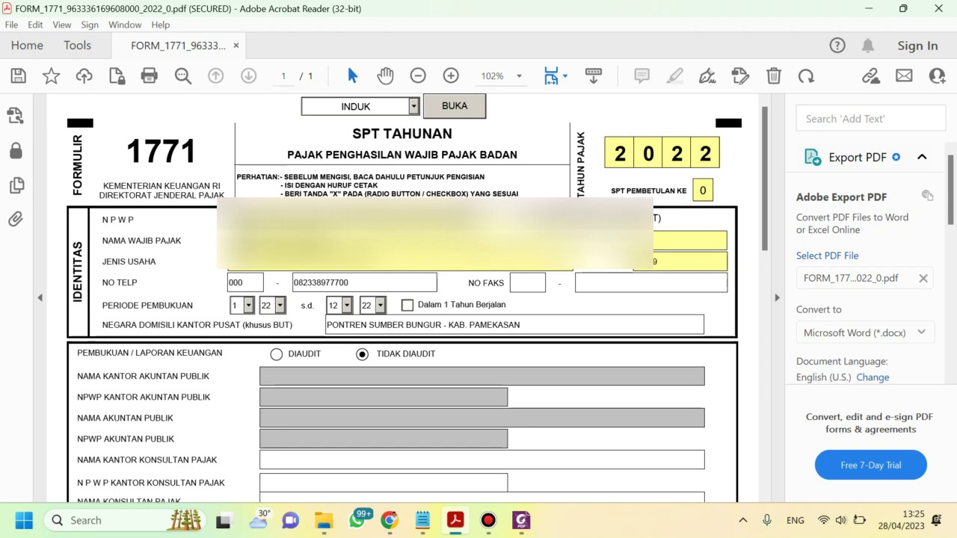
# Step: Open the INDUK LANJUTAN page and scroll down to the PERNYATAAN section
pyautogui.click(413, 109)
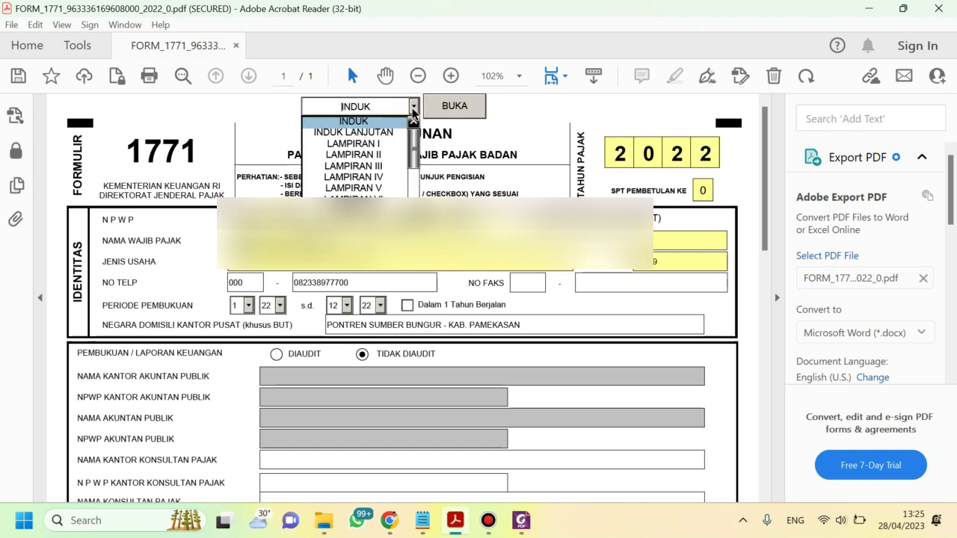
pyautogui.click(399, 134)
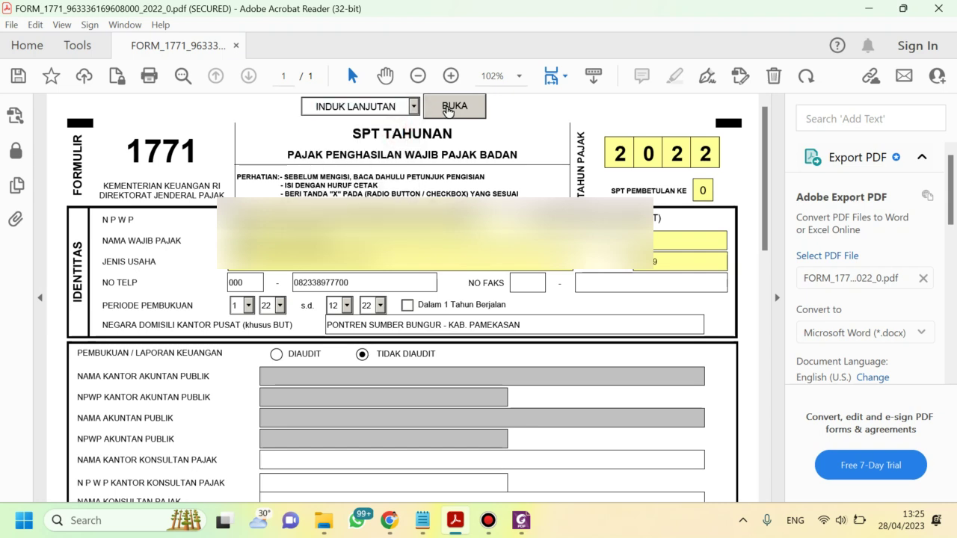
pyautogui.click(449, 107)
pyautogui.scroll(-10, 523, 196)
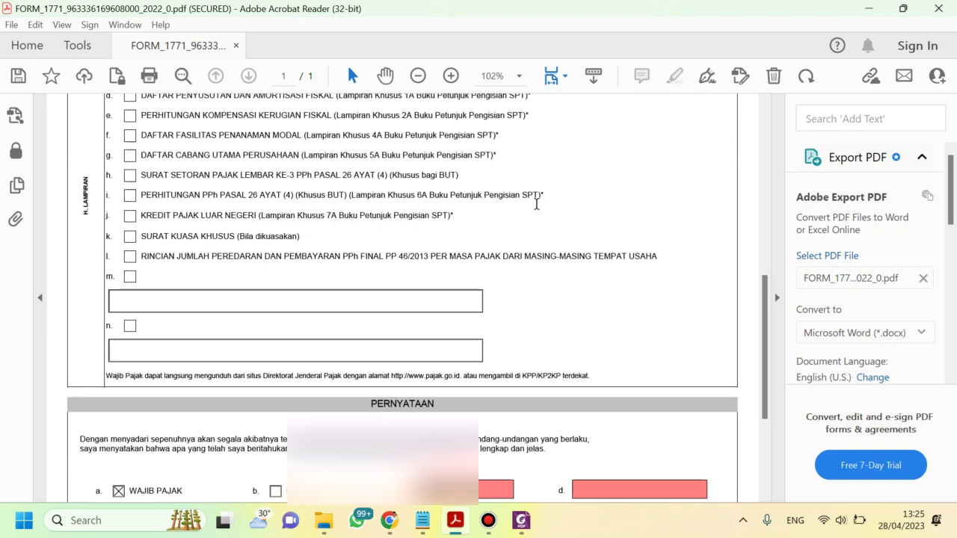
pyautogui.scroll(-3, 523, 209)
pyautogui.scroll(-1, 467, 329)
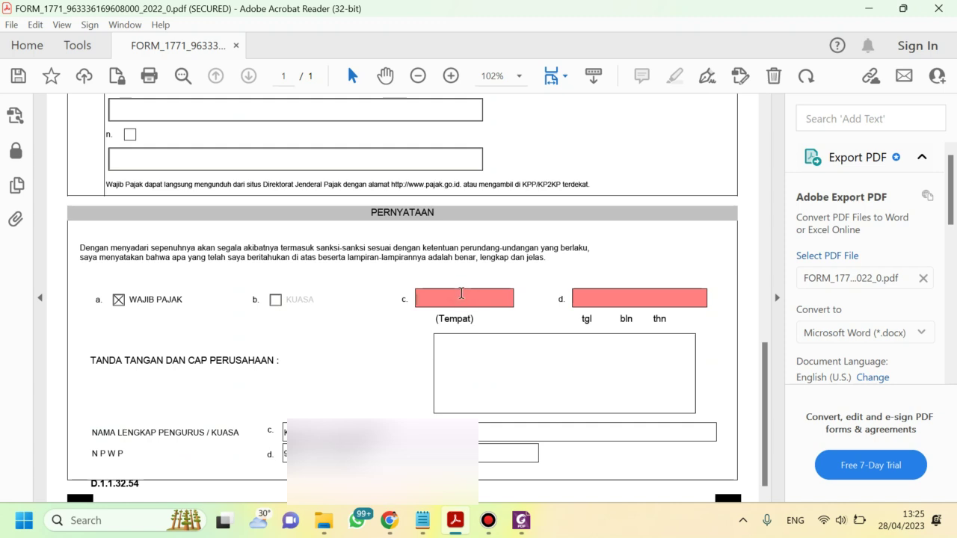
# Step: Enter PAMEKASAN as the signing place and 28 April 2023 as the date
pyautogui.write('amekasan')
pyautogui.press('Tab')
pyautogui.click(714, 298)
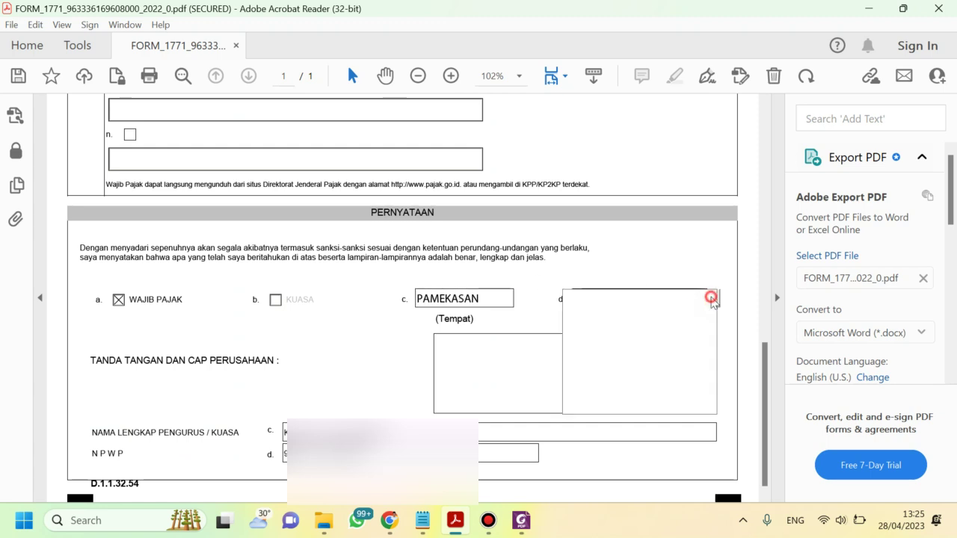
pyautogui.click(682, 375)
pyautogui.scroll(15, 695, 251)
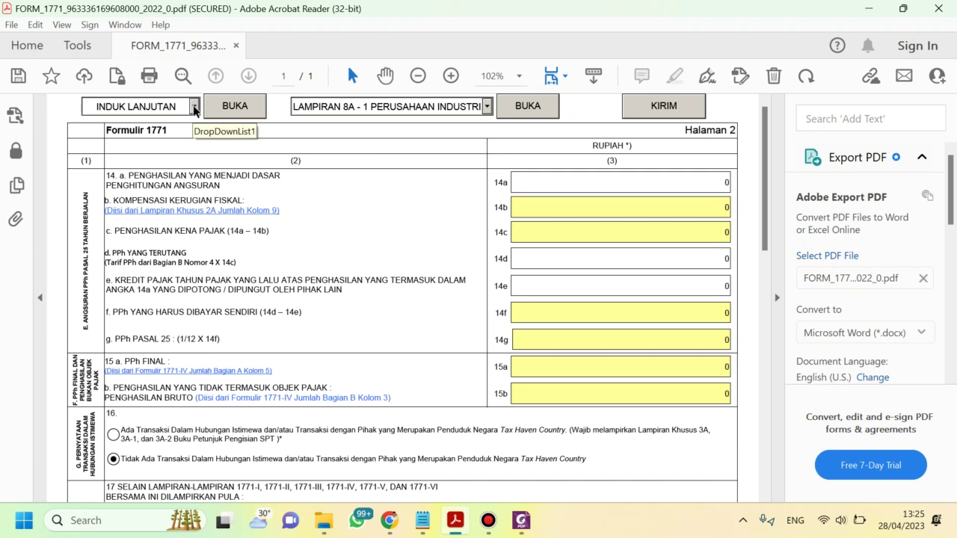
# Step: Open the LAMPIRAN I page of the SPT form
pyautogui.click(195, 107)
pyautogui.click(177, 143)
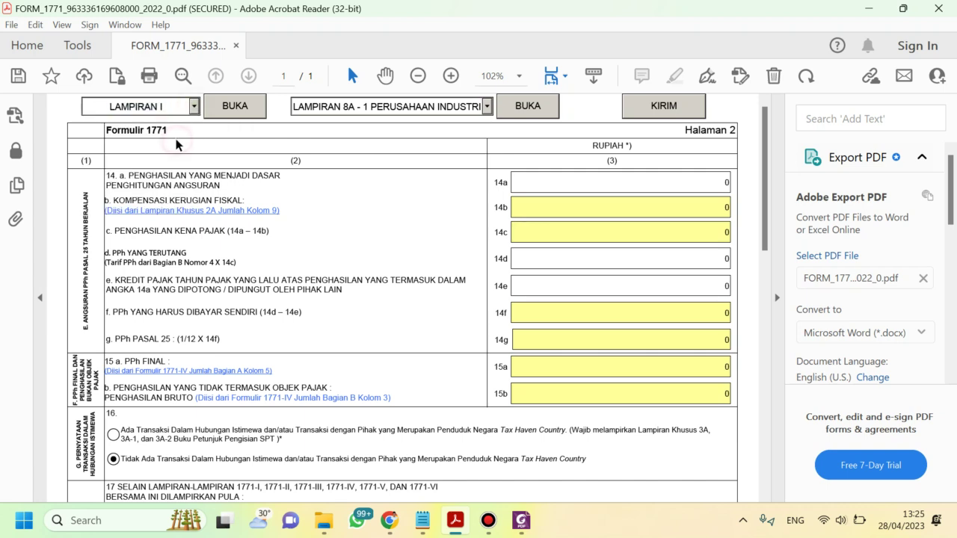
pyautogui.click(235, 105)
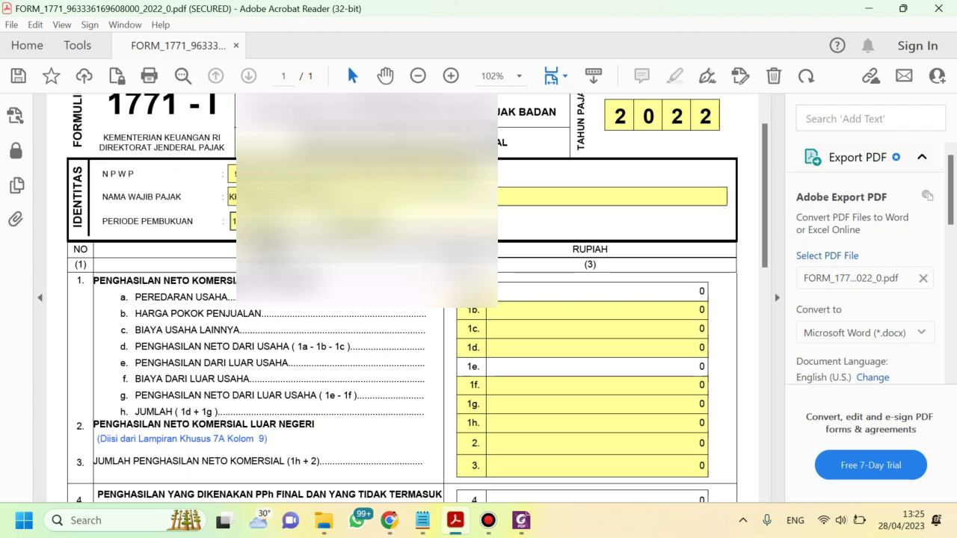
pyautogui.scroll(1, 404, 299)
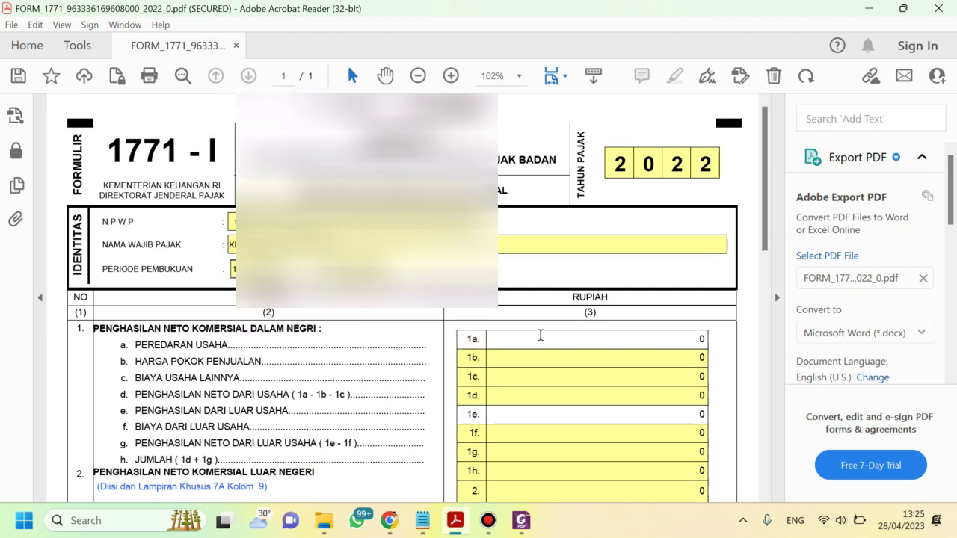
pyautogui.scroll(-1, 548, 336)
# Step: Replace the 0 in line 1a with 30.000.000 and check the recalculated totals
pyautogui.click(625, 309)
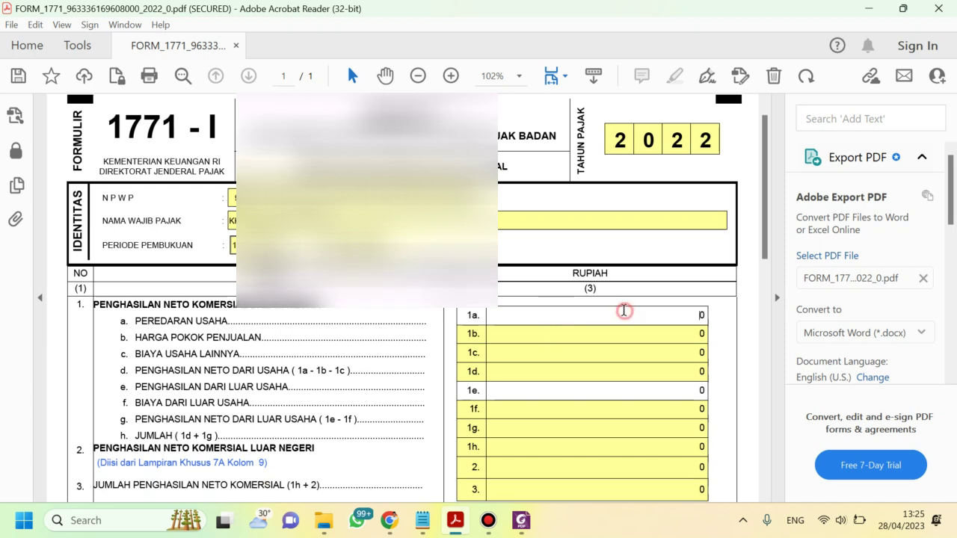
pyautogui.press('Delete')
pyautogui.scroll(-1, 643, 317)
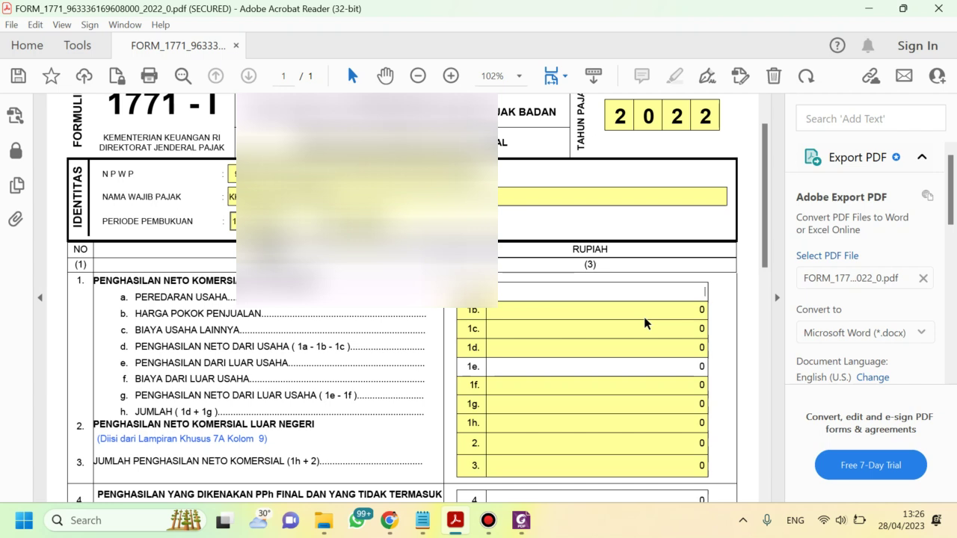
pyautogui.write('3000000')
pyautogui.click(656, 308)
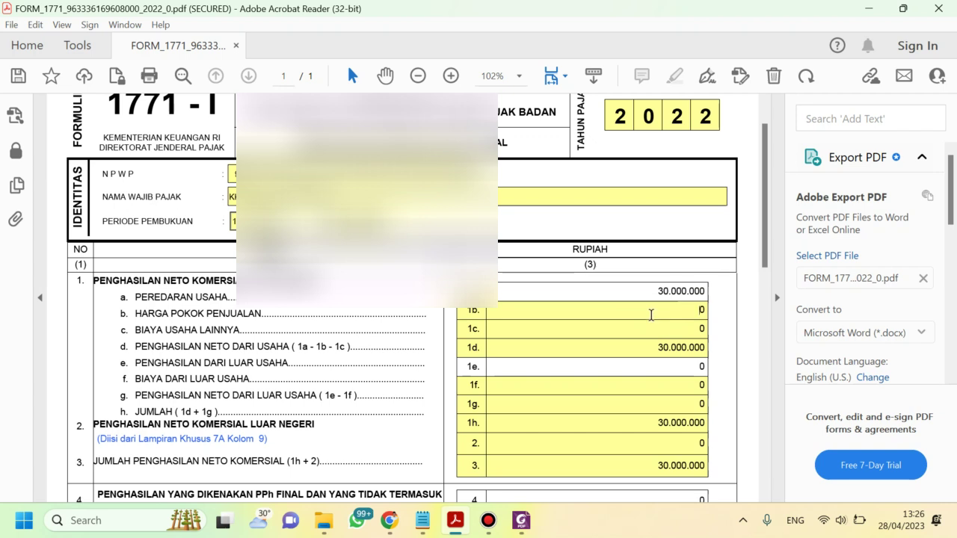
pyautogui.scroll(-5, 652, 318)
pyautogui.scroll(-13, 649, 325)
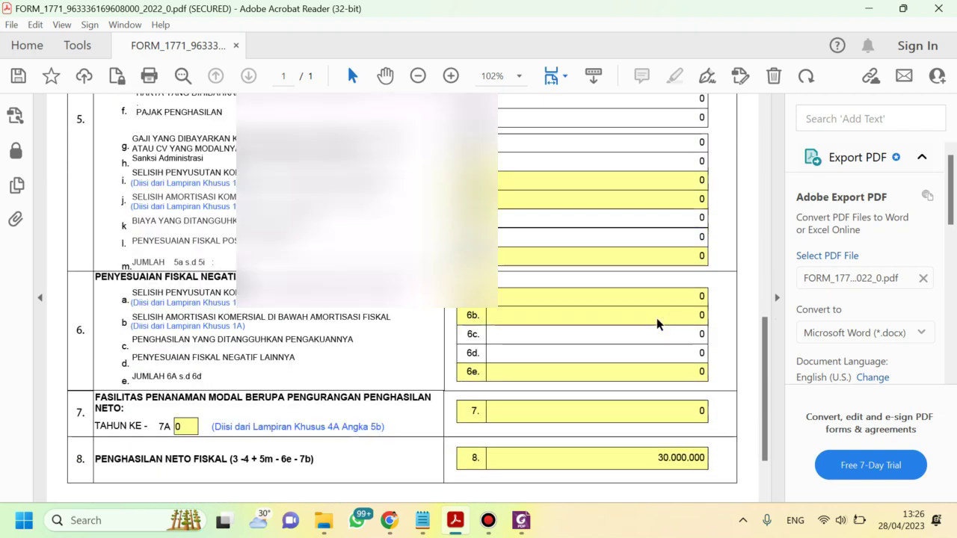
pyautogui.scroll(18, 658, 324)
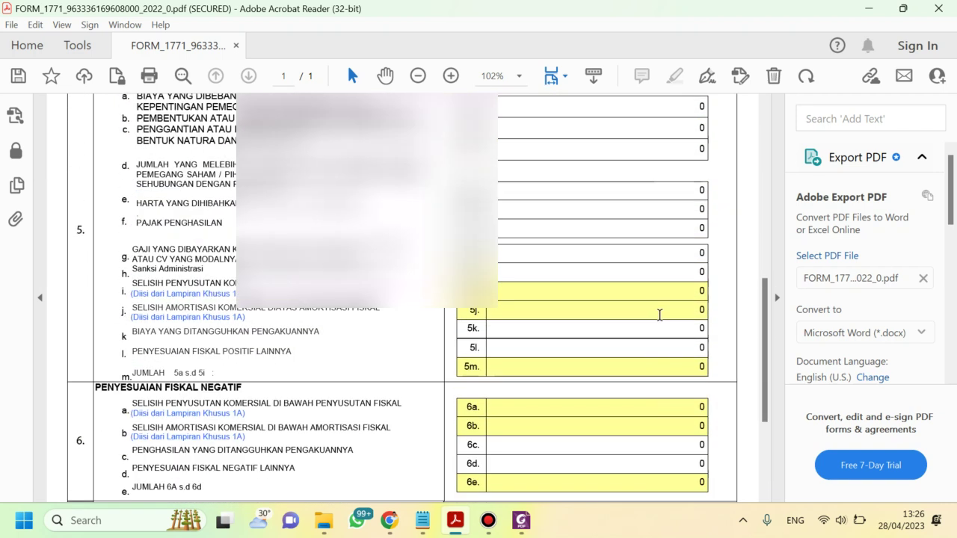
pyautogui.scroll(2, 656, 310)
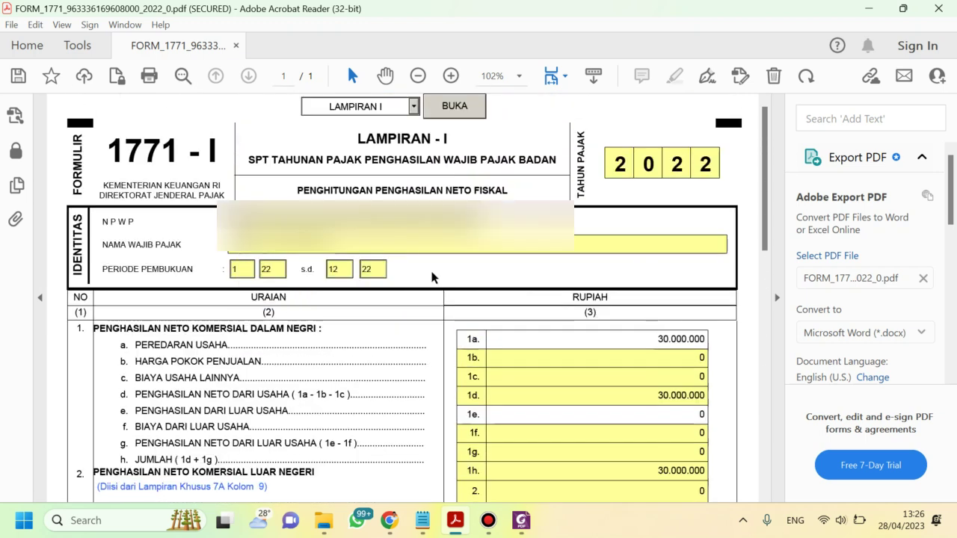
# Step: Open the Lampiran II attachment of the form
pyautogui.click(413, 107)
pyautogui.click(353, 154)
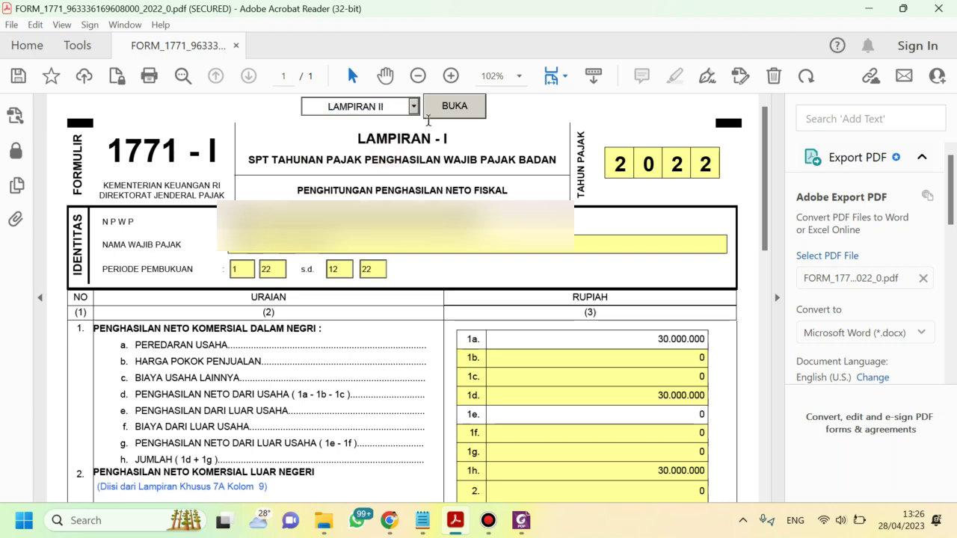
pyautogui.click(453, 108)
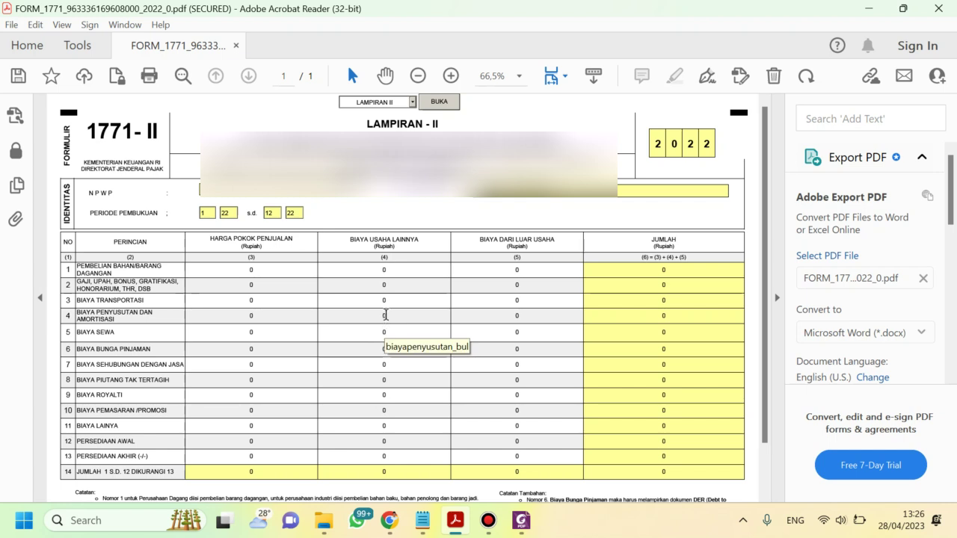
# Step: Enter 350.000 depreciation in row 4 and 29.650.000 other costs in row 11, column (4)
pyautogui.click(386, 315)
pyautogui.write('3500000')
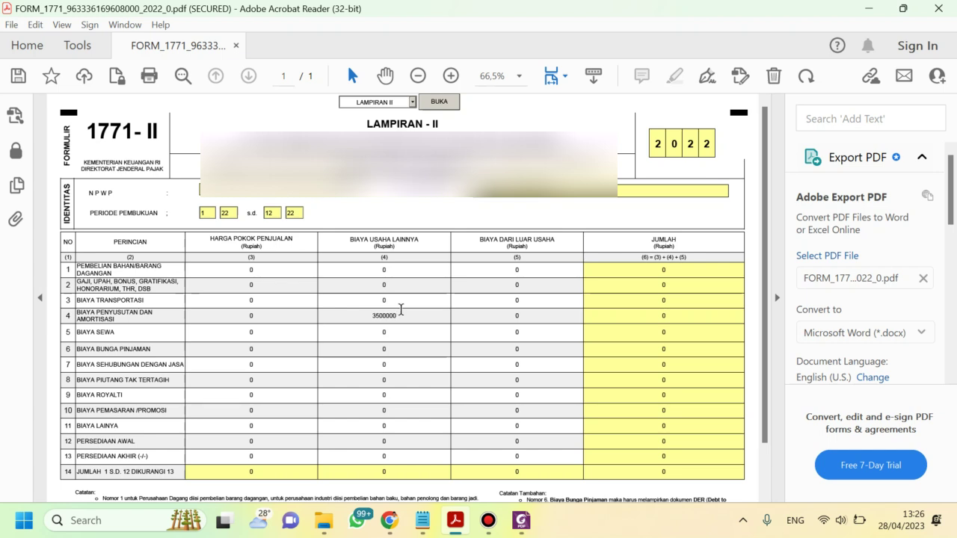
pyautogui.click(418, 301)
pyautogui.scroll(-1, 423, 314)
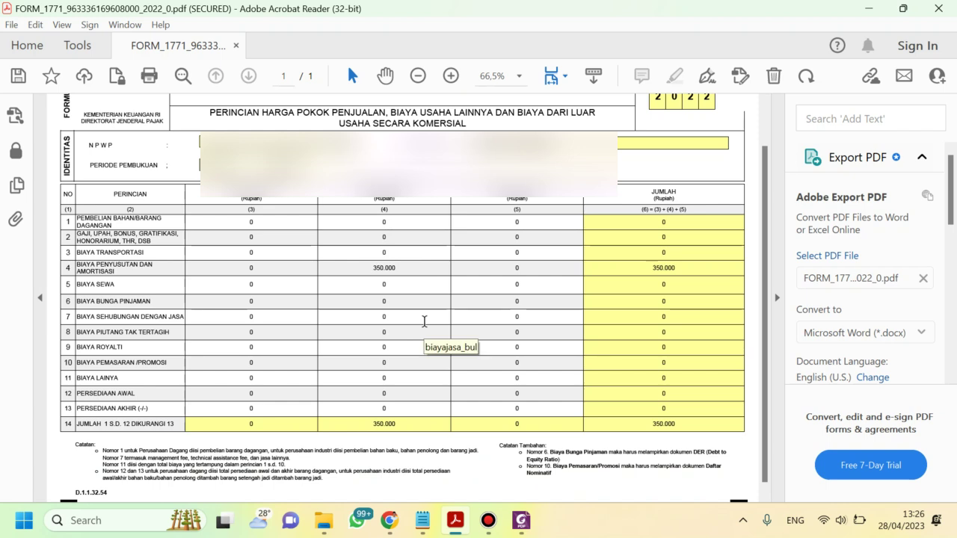
pyautogui.click(380, 377)
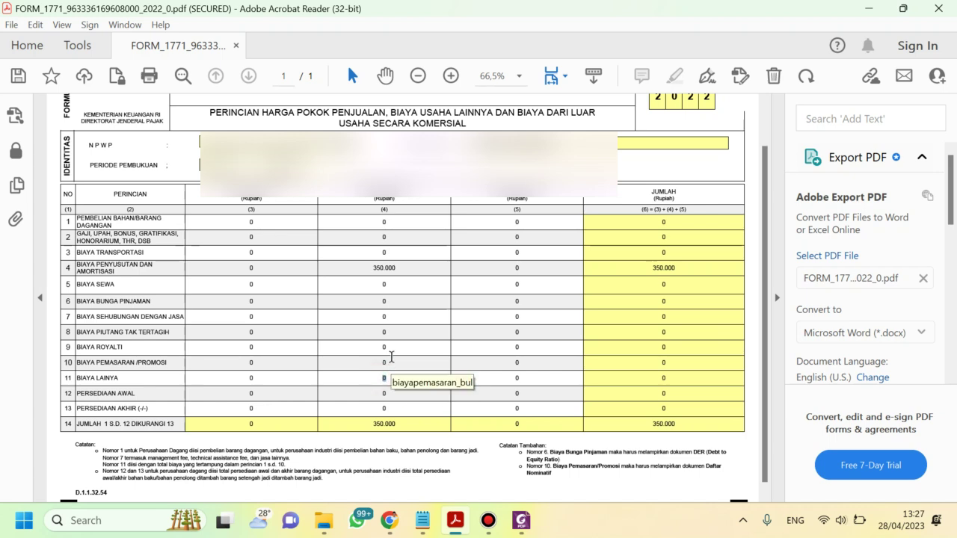
pyautogui.write('29')
pyautogui.write('0650')
pyautogui.click(411, 348)
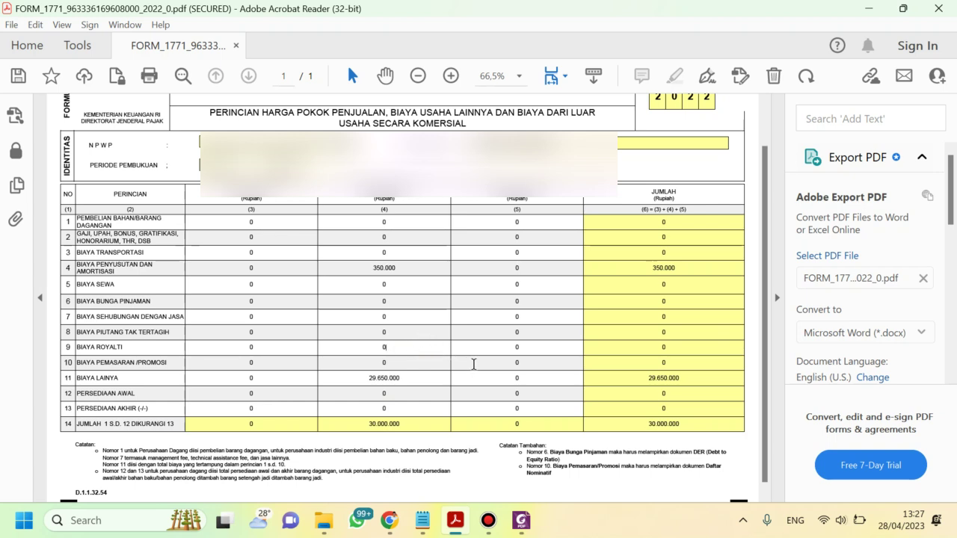
pyautogui.scroll(2, 470, 378)
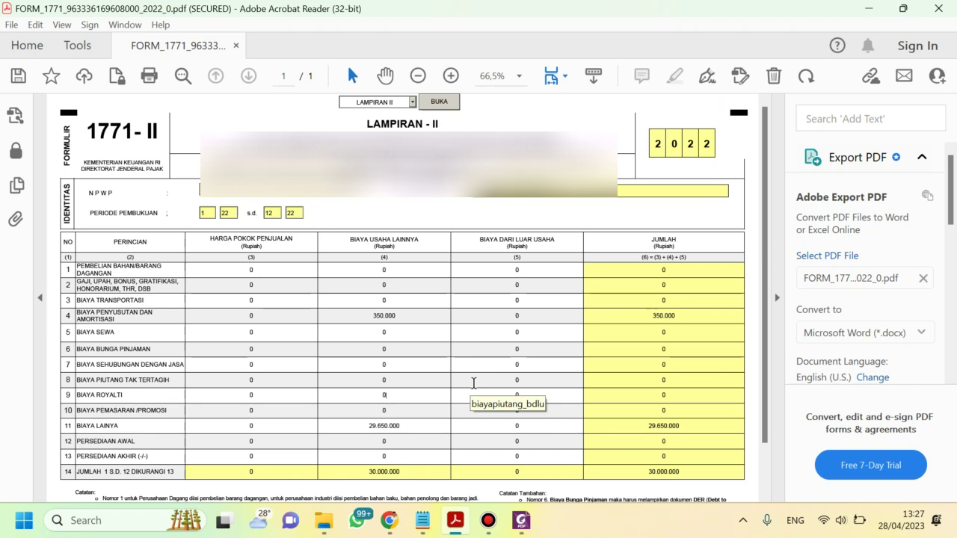
# Step: Open the Lampiran V attachment of the form
pyautogui.click(413, 102)
pyautogui.click(370, 127)
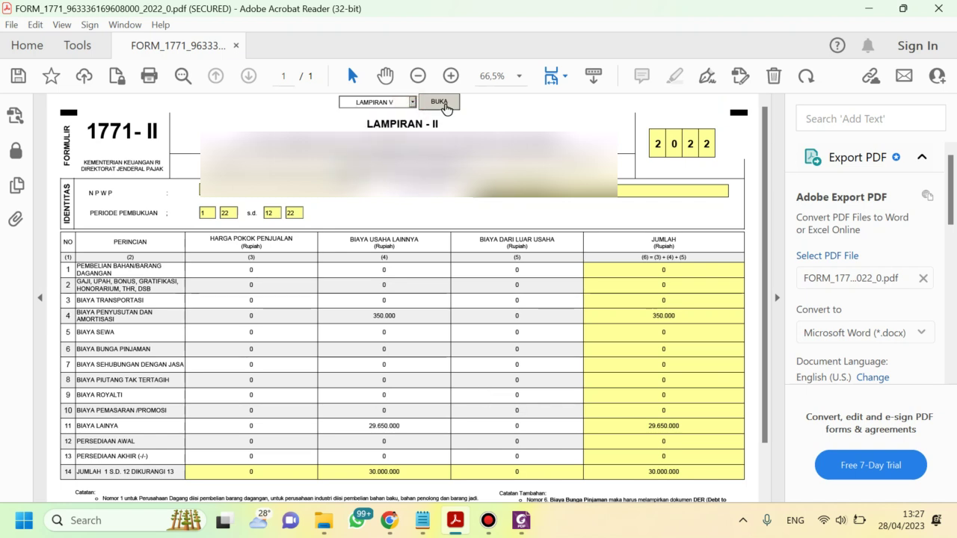
pyautogui.click(444, 106)
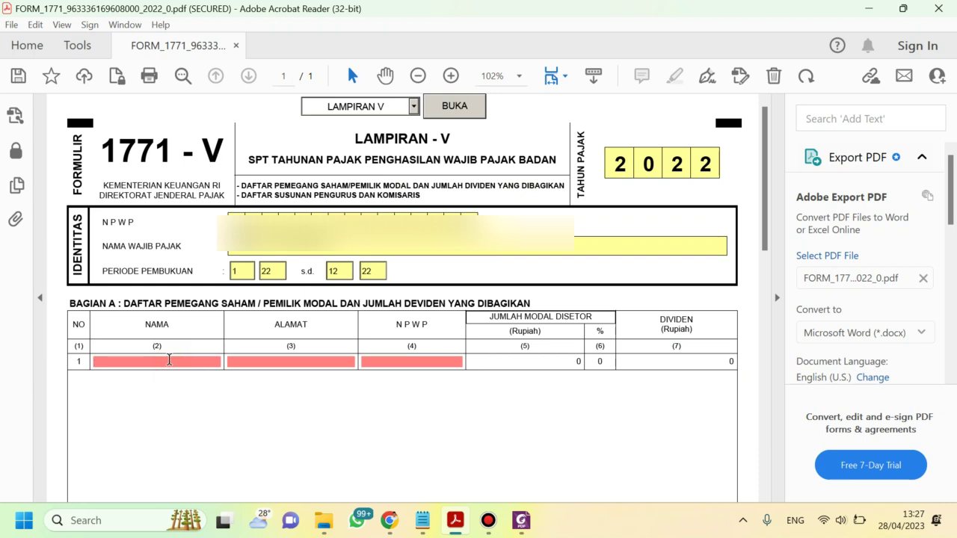
# Step: Fill Bagian A row 1 in capitals with the shareholder's name, address, NPWP and a 100% share
pyautogui.press('capslock')
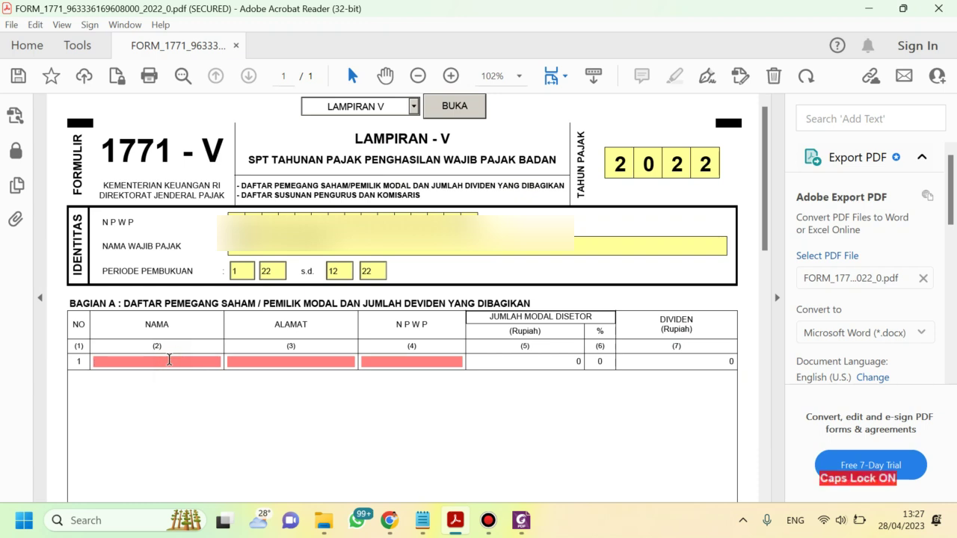
pyautogui.click(290, 362)
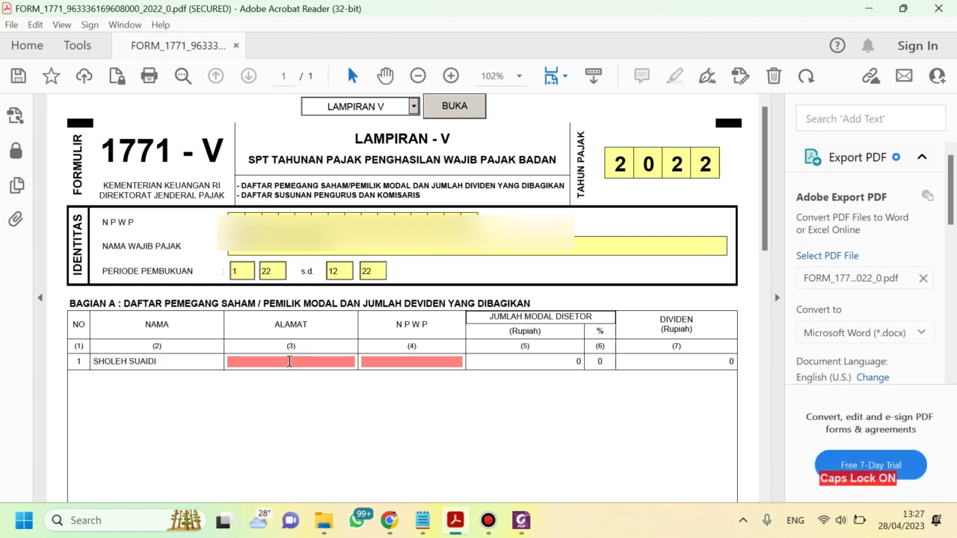
pyautogui.click(395, 361)
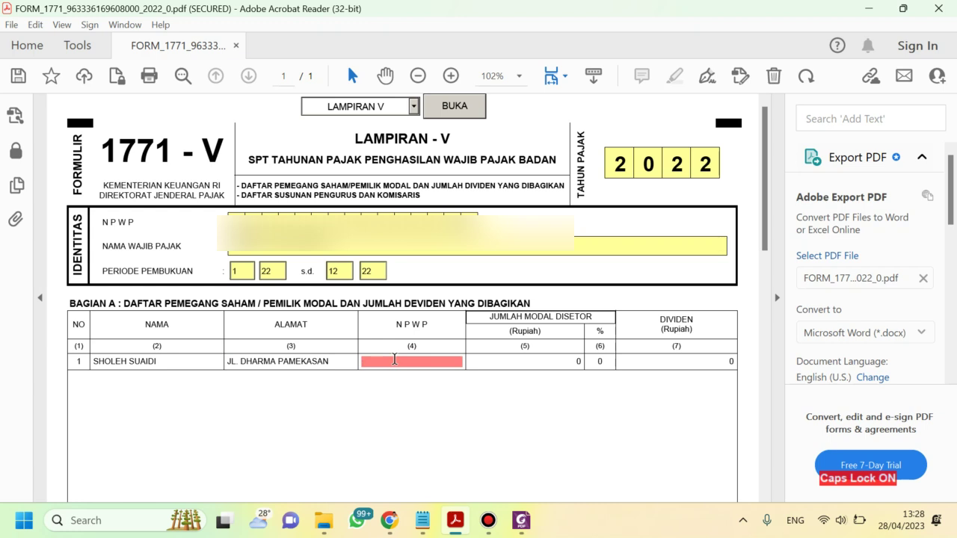
pyautogui.write('000000000000000')
pyautogui.click(501, 366)
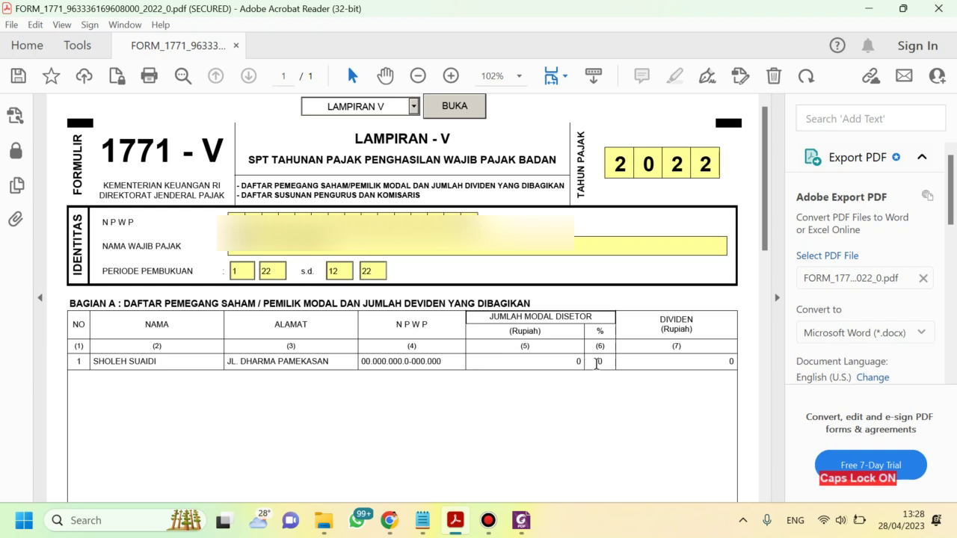
pyautogui.write('100')
pyautogui.scroll(-6, 636, 357)
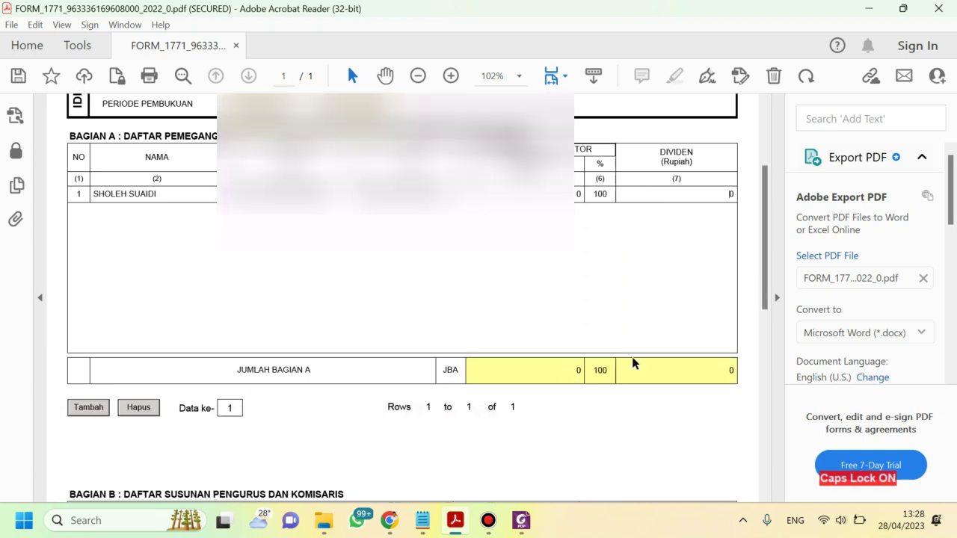
pyautogui.scroll(-3, 632, 358)
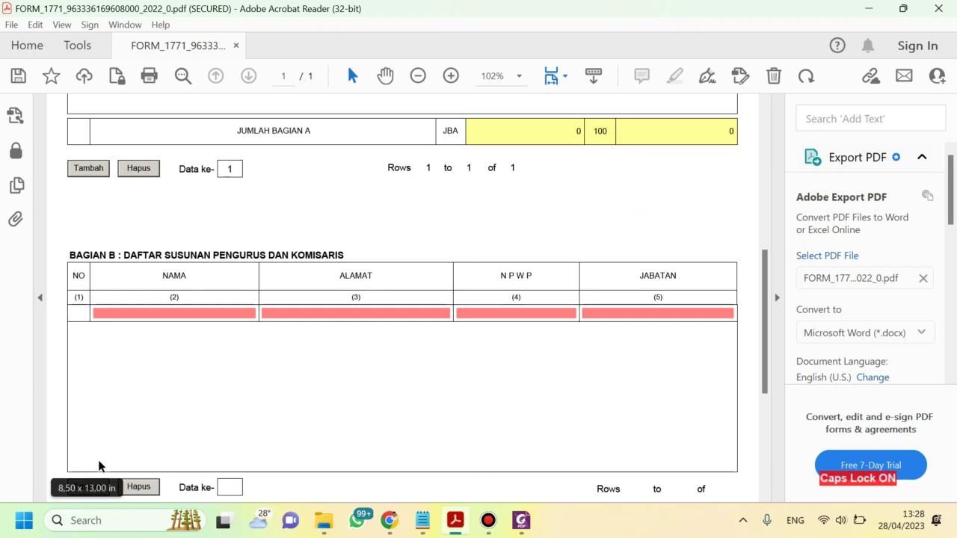
# Step: Add a Bagian B row with the board member's name, address and position SEKRETARIS
pyautogui.click(144, 428)
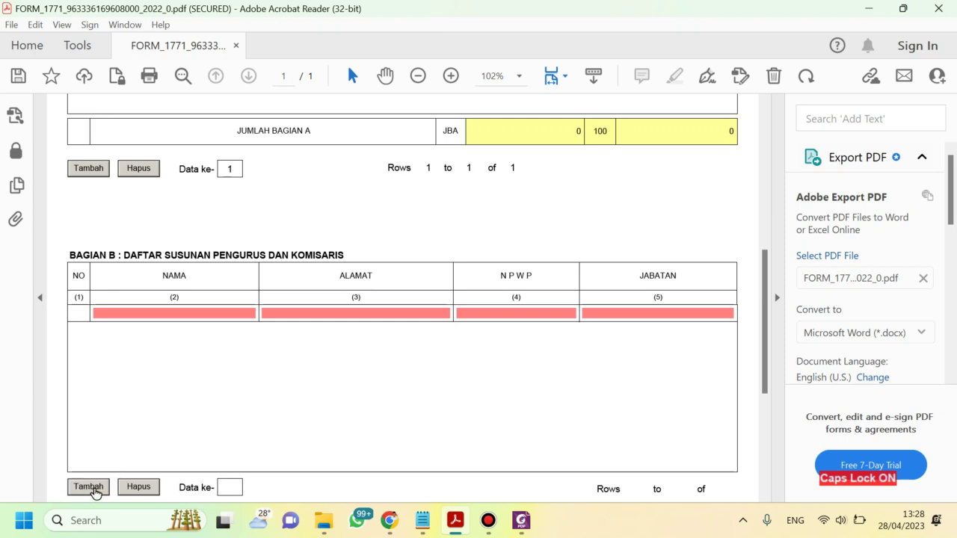
pyautogui.click(146, 311)
pyautogui.click(288, 315)
pyautogui.write('TLANGOH PROPPO')
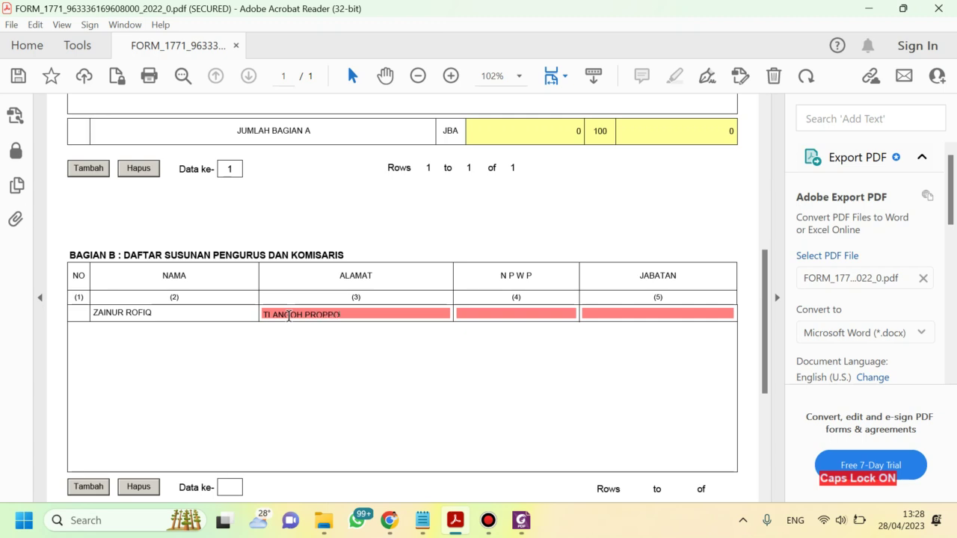
pyautogui.click(504, 314)
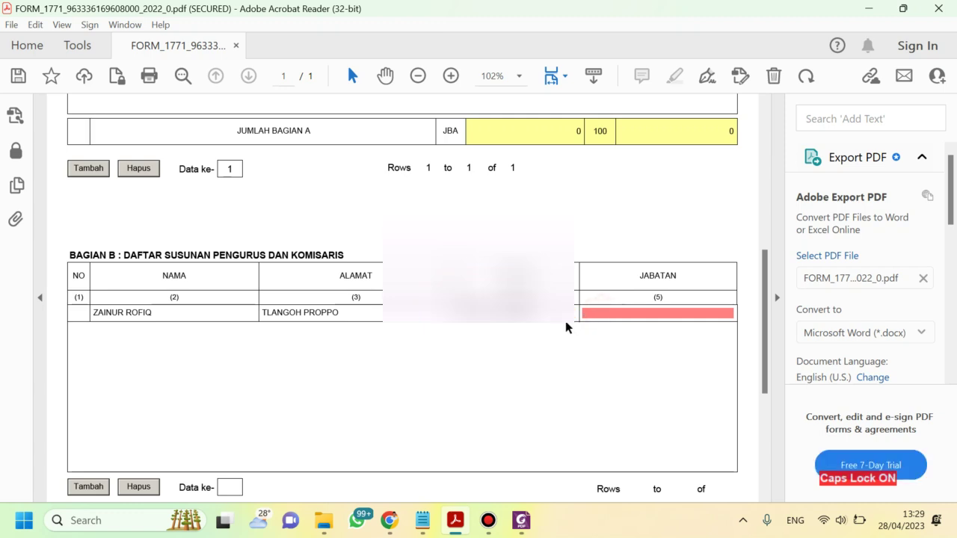
pyautogui.write('SEKRETARIS')
pyautogui.click(549, 355)
pyautogui.scroll(2, 549, 355)
pyautogui.scroll(8, 544, 353)
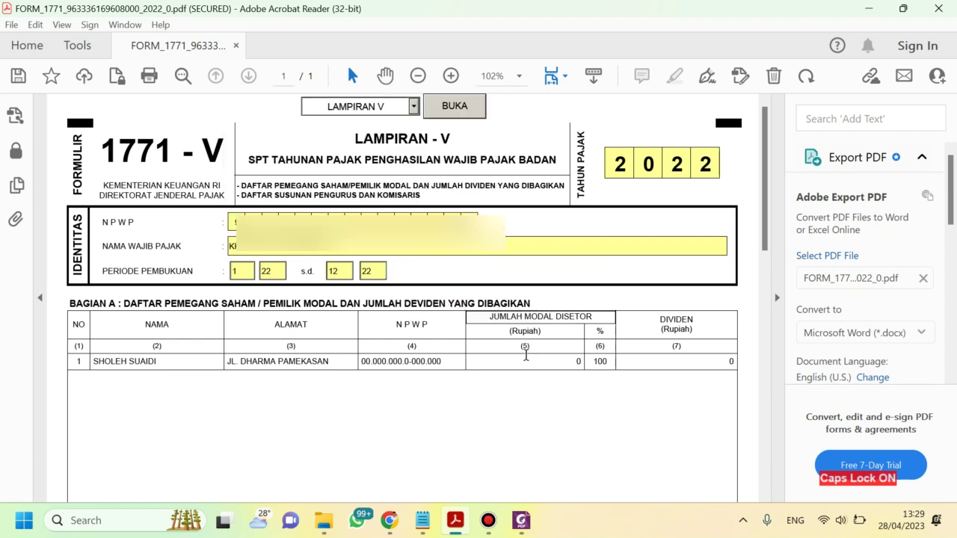
# Step: Open the Lampiran Khusus 1A attachment
pyautogui.click(413, 106)
pyautogui.click(376, 211)
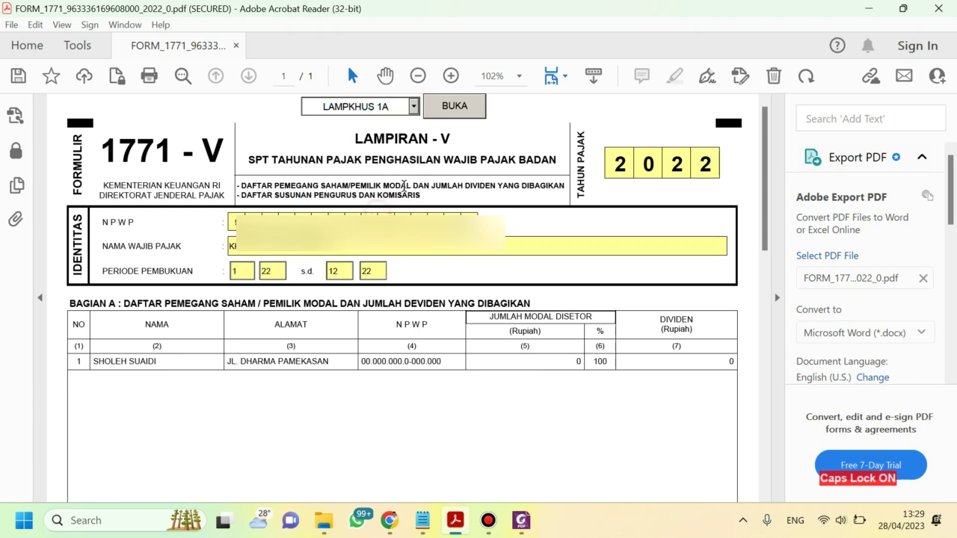
pyautogui.click(448, 106)
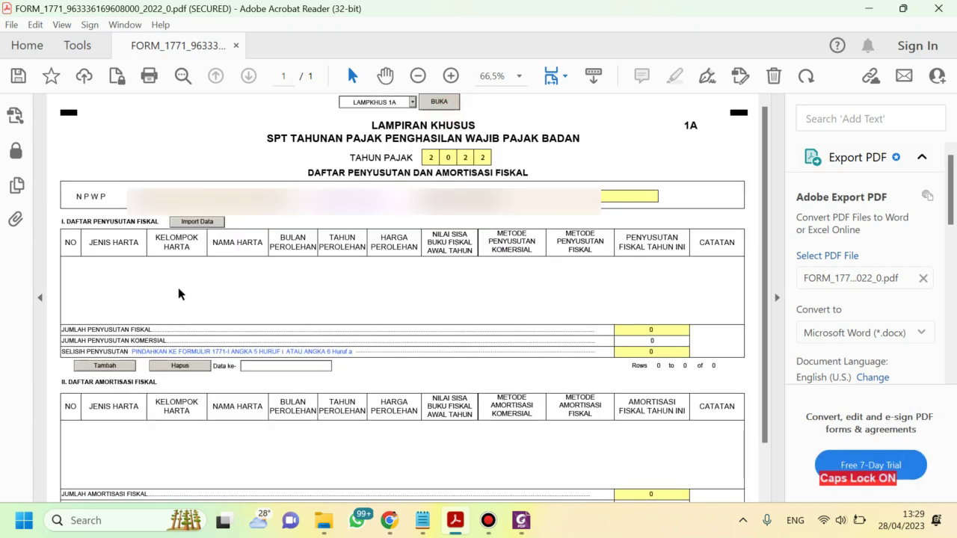
# Step: Add a depreciation row for a Harta Berwujud, Kelompok 1 asset named PERALATAN
pyautogui.click(108, 365)
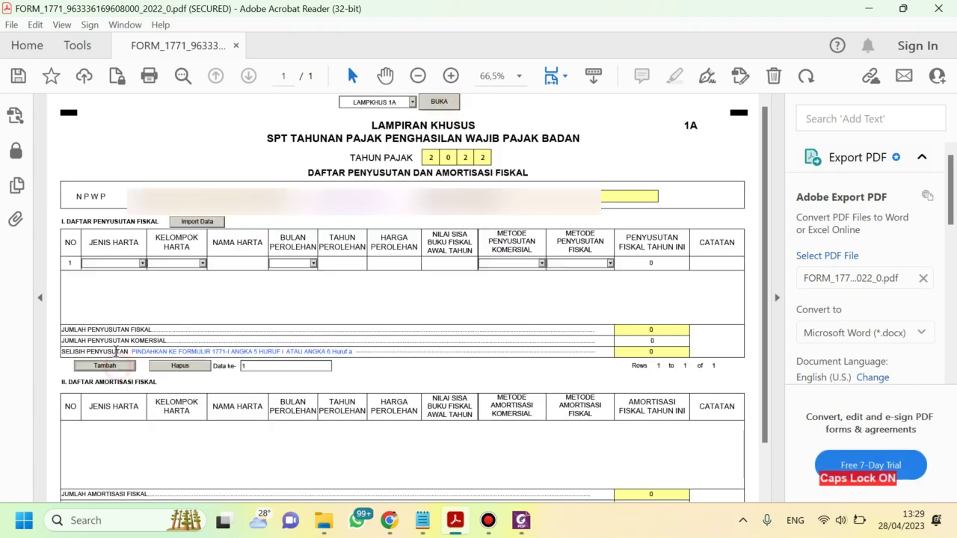
pyautogui.click(142, 263)
pyautogui.click(127, 274)
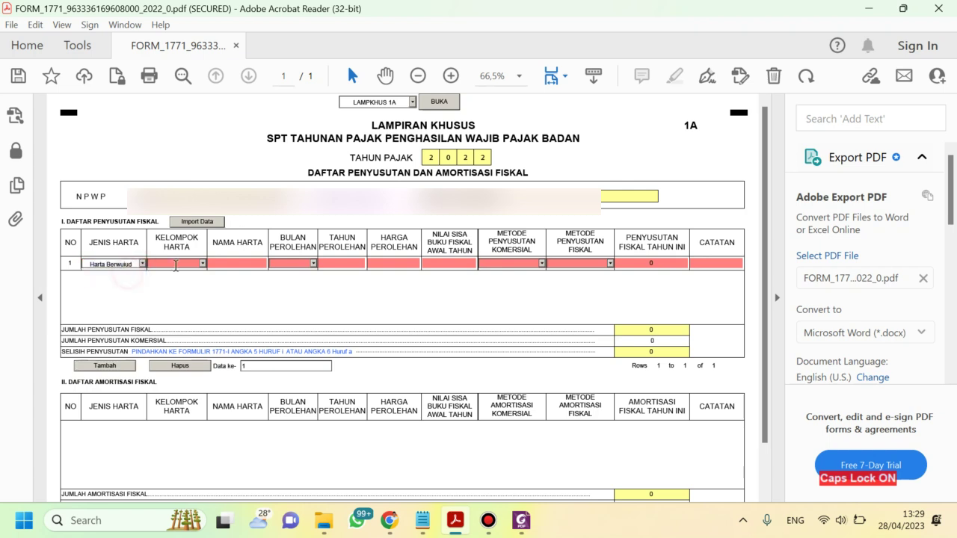
pyautogui.click(203, 263)
pyautogui.click(193, 276)
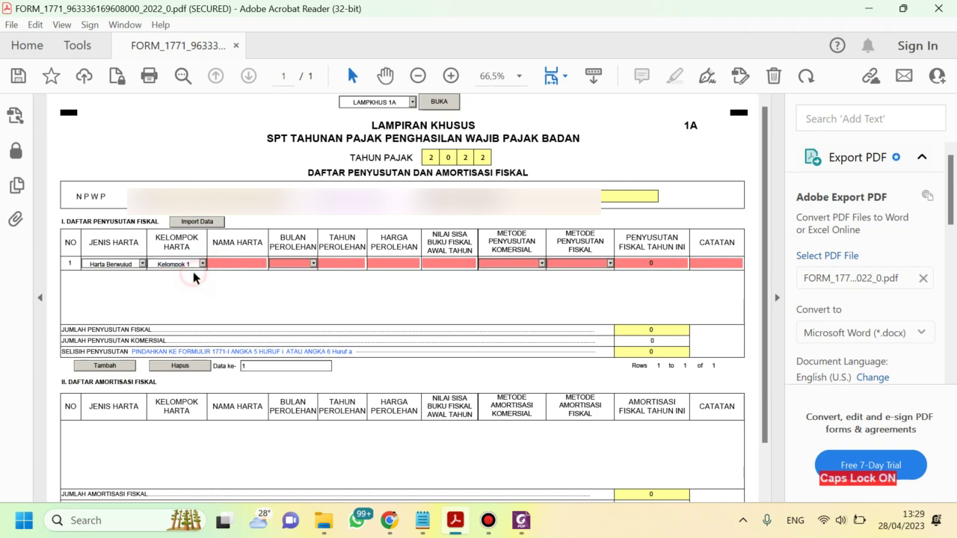
pyautogui.click(232, 264)
pyautogui.write('PERALATAN')
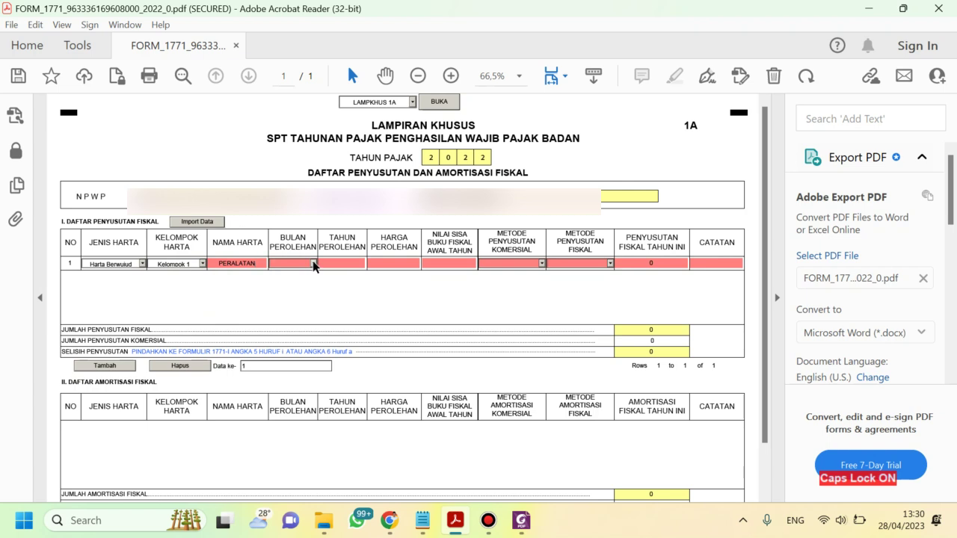
# Step: Set acquisition date to month 2, 2020, with cost and remaining book value both 2.500.000
pyautogui.click(313, 263)
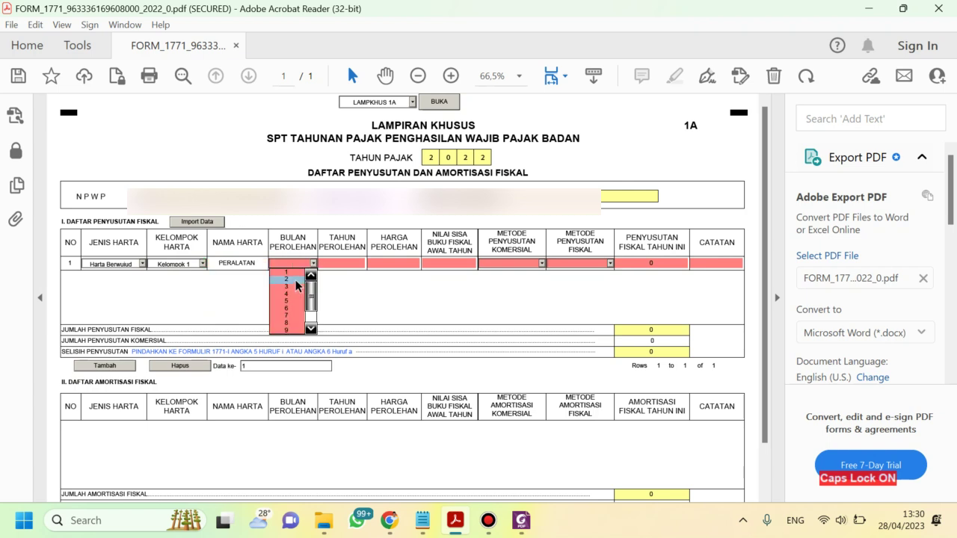
pyautogui.click(298, 280)
pyautogui.click(337, 265)
pyautogui.click(337, 266)
pyautogui.write('20')
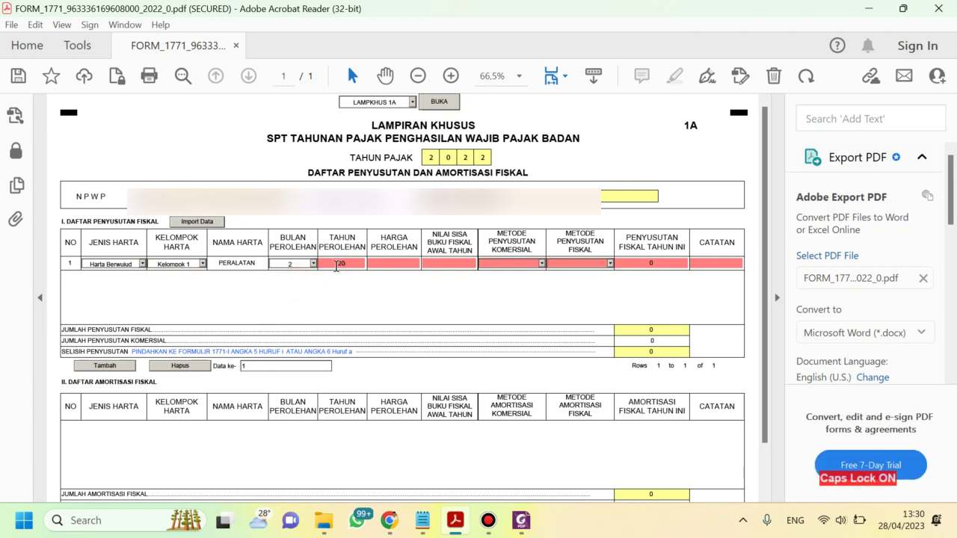
pyautogui.write('20')
pyautogui.click(388, 262)
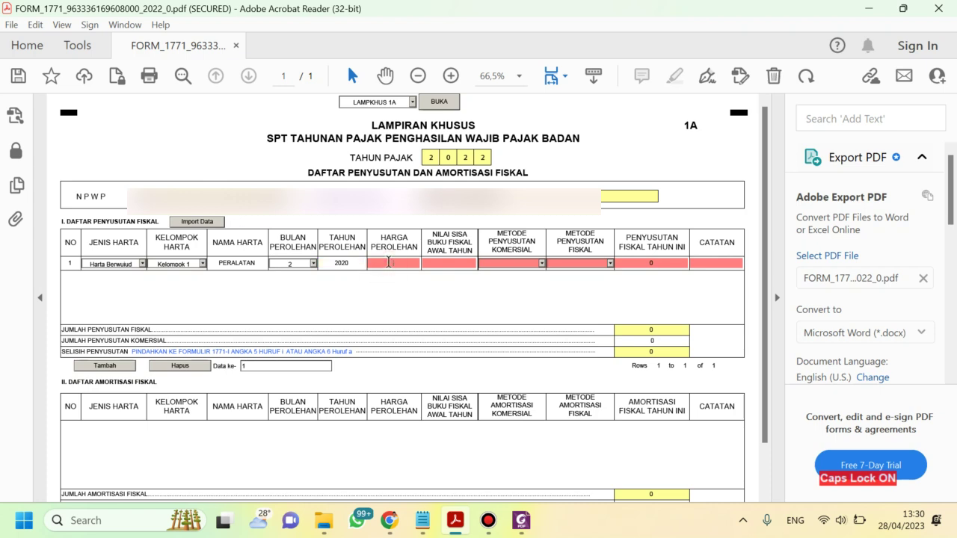
pyautogui.write('2500000')
pyautogui.click(419, 299)
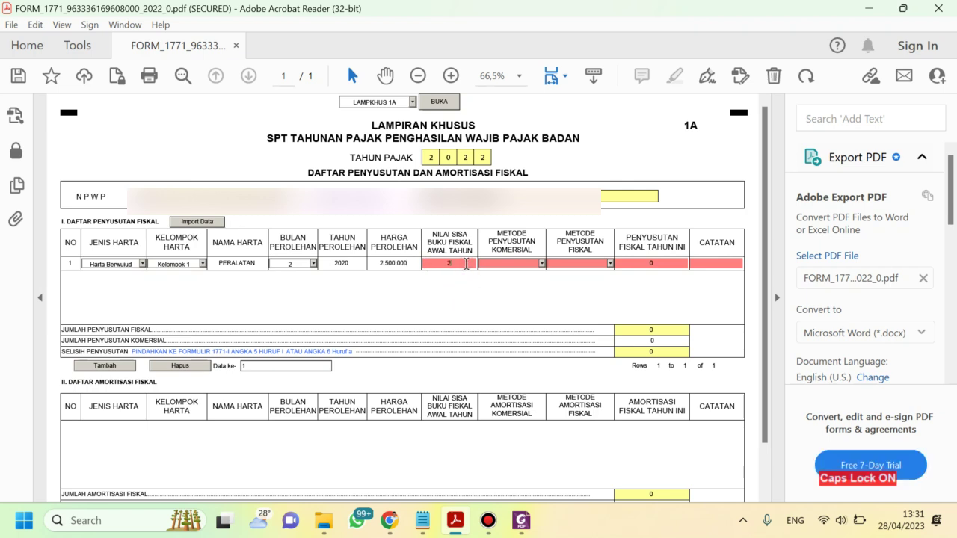
pyautogui.click(467, 264)
pyautogui.write('2500000')
pyautogui.click(475, 290)
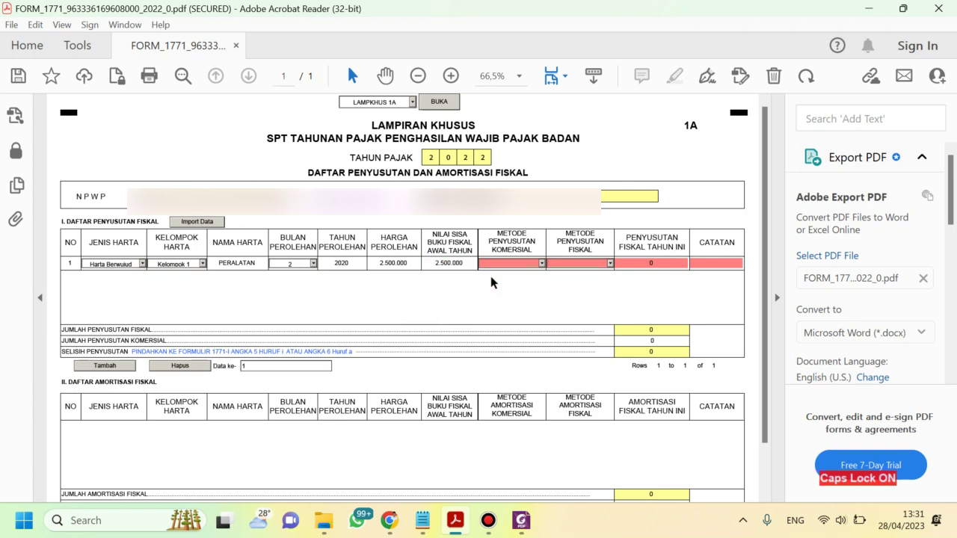
# Step: Choose Garis Lurus for commercial and fiscal methods, 350.000 fiscal depreciation, remark LENGKAP
pyautogui.click(541, 263)
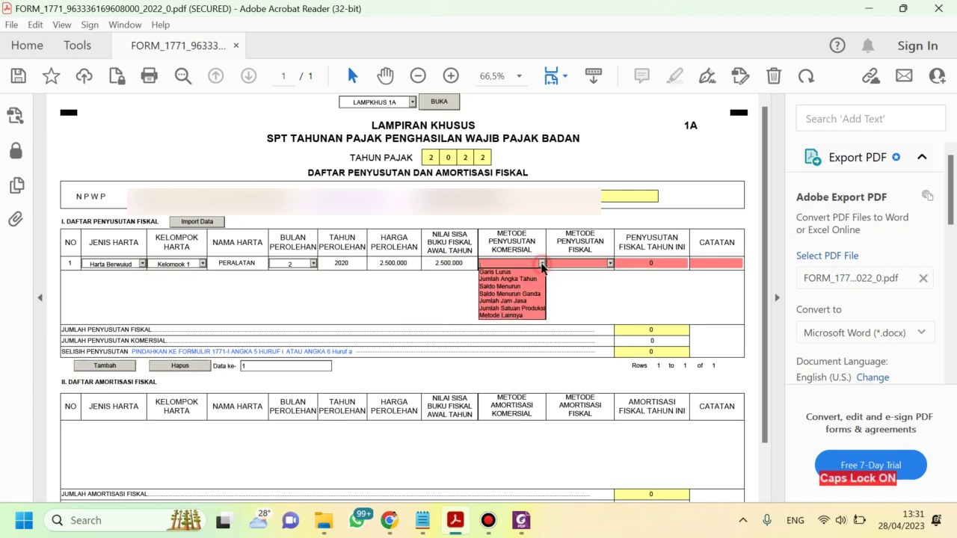
pyautogui.click(519, 272)
pyautogui.click(611, 263)
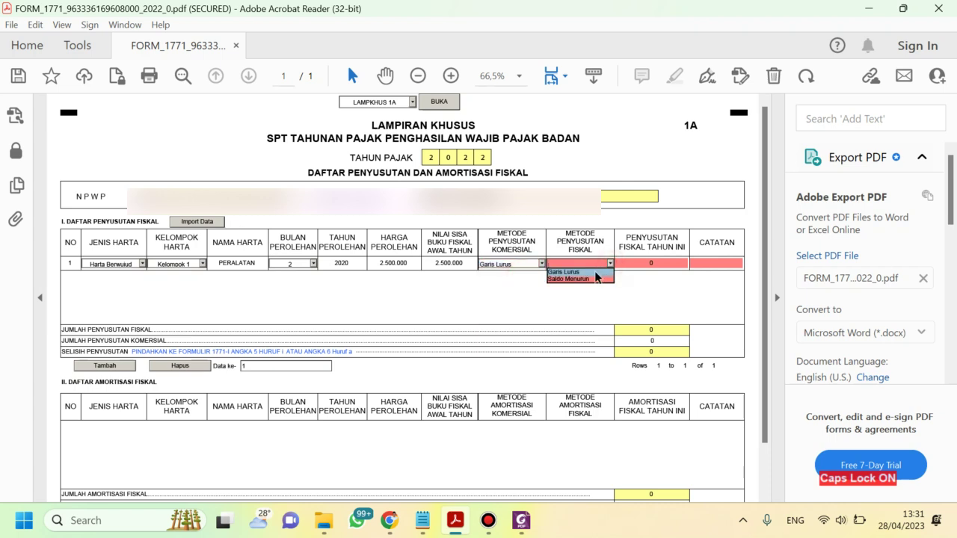
pyautogui.click(587, 272)
pyautogui.click(661, 265)
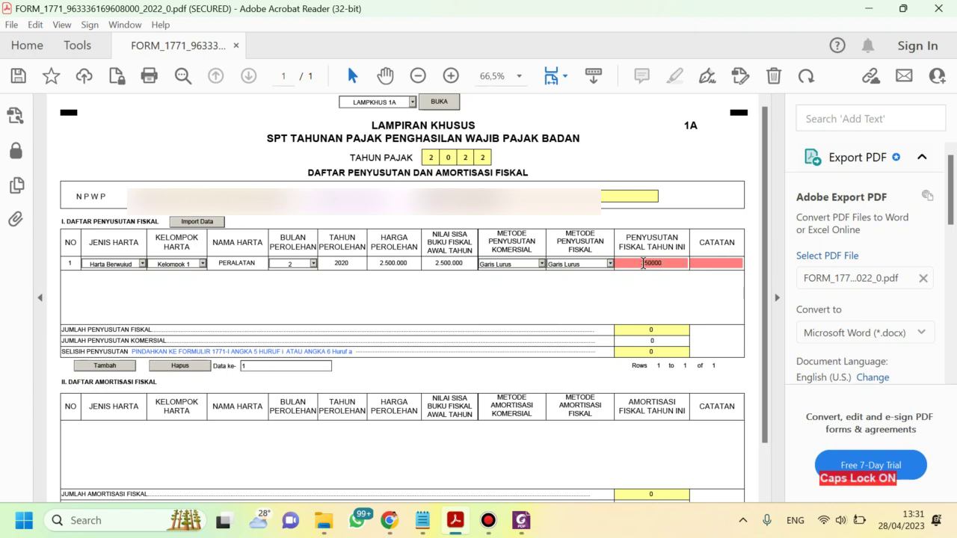
pyautogui.press('Tab')
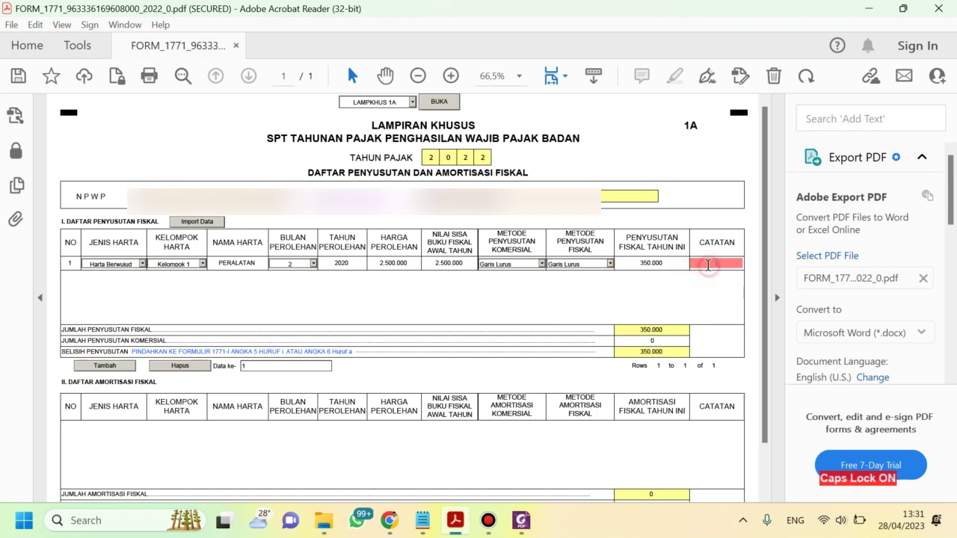
pyautogui.write('LENGKAP')
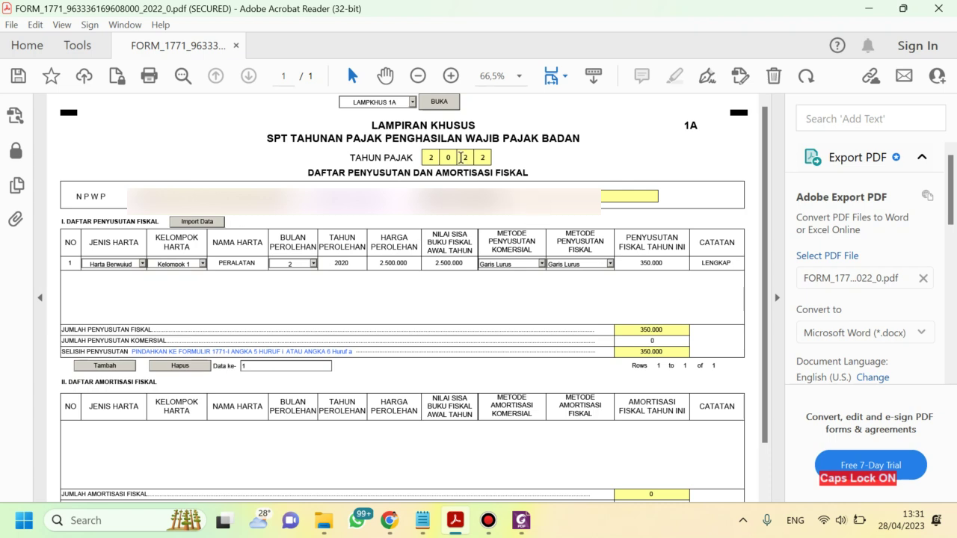
pyautogui.click(412, 102)
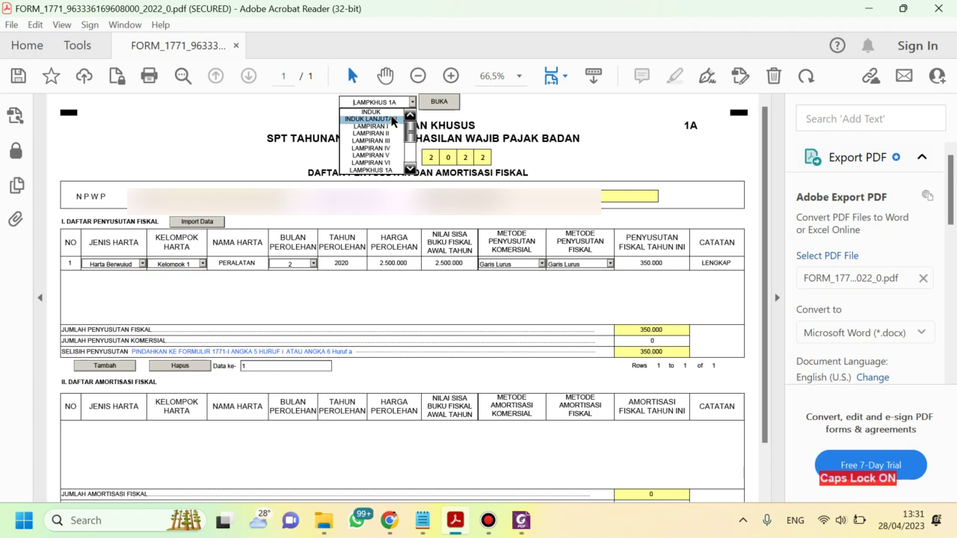
# Step: Go to INDUK LANJUTAN and open the Lampiran 8A-6 NON KUALIFIKASI form
pyautogui.click(392, 120)
pyautogui.click(424, 107)
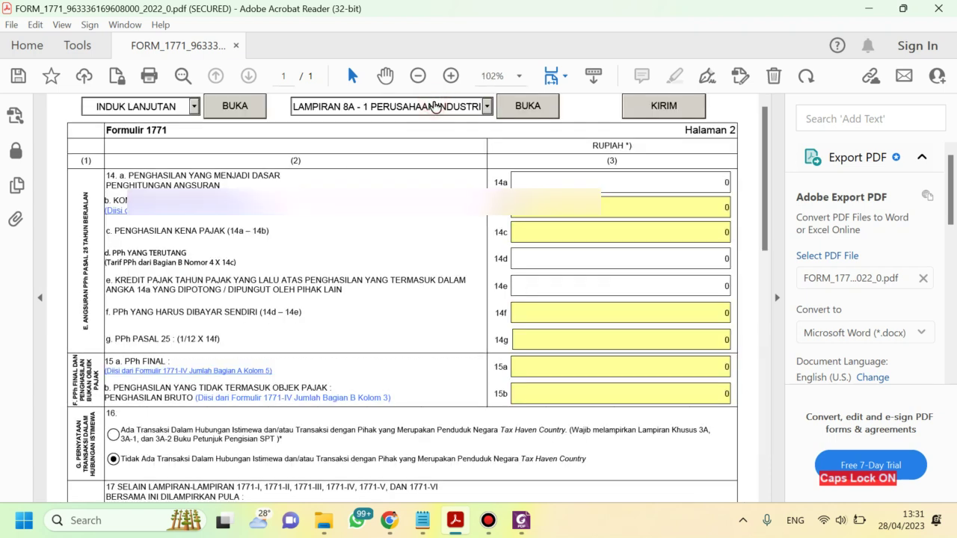
pyautogui.click(487, 107)
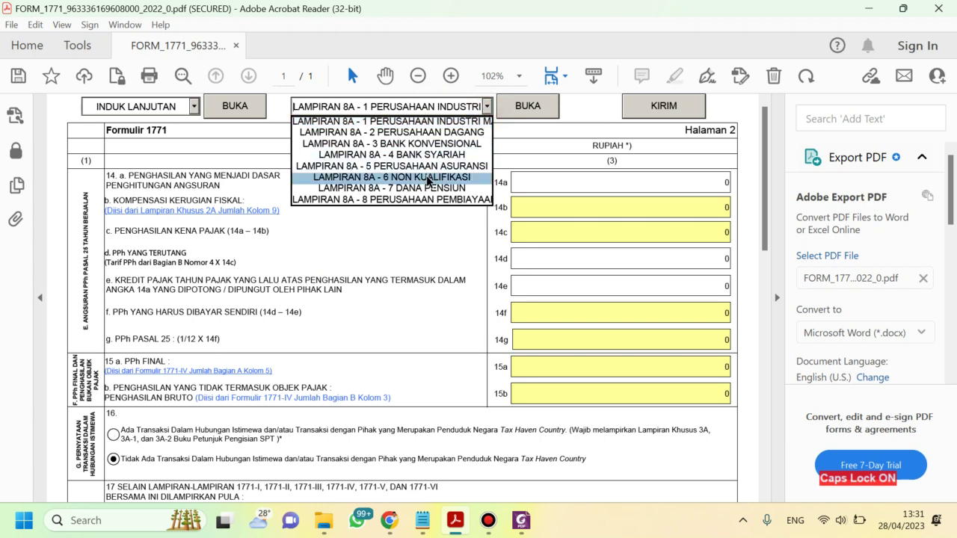
pyautogui.click(428, 178)
pyautogui.click(524, 107)
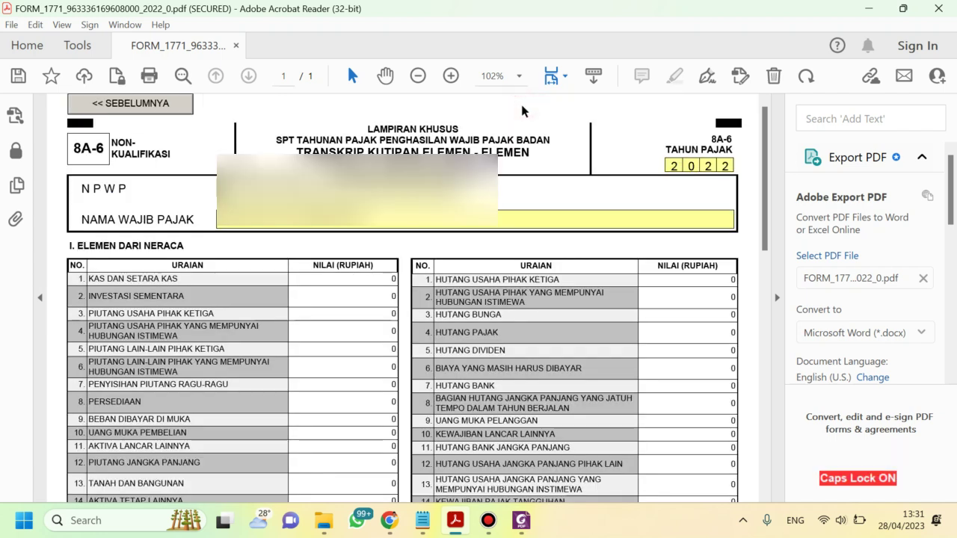
# Step: Enter 27.500.000 cash in row 1 and 2.500.000 other current assets in row 11
pyautogui.scroll(-1, 438, 242)
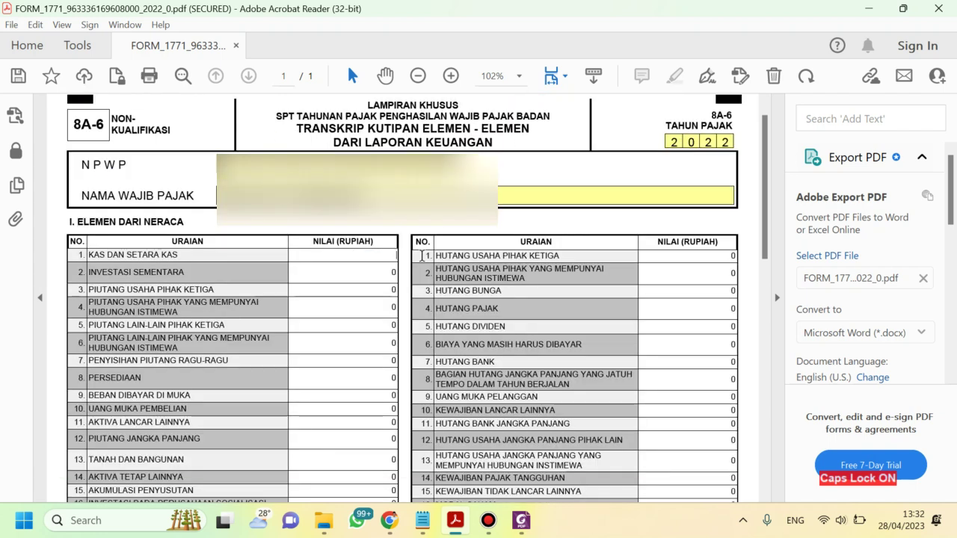
pyautogui.write('500')
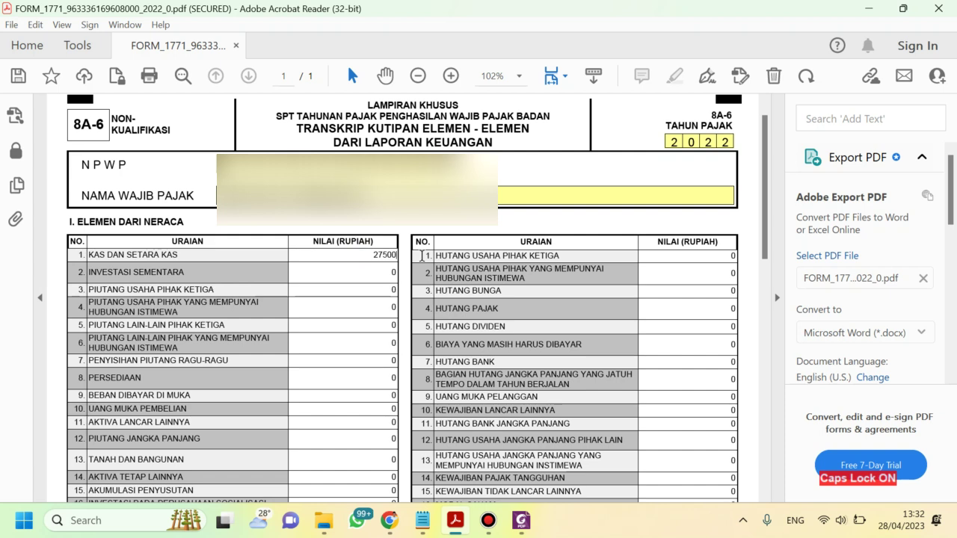
pyautogui.write('000')
pyautogui.click(366, 277)
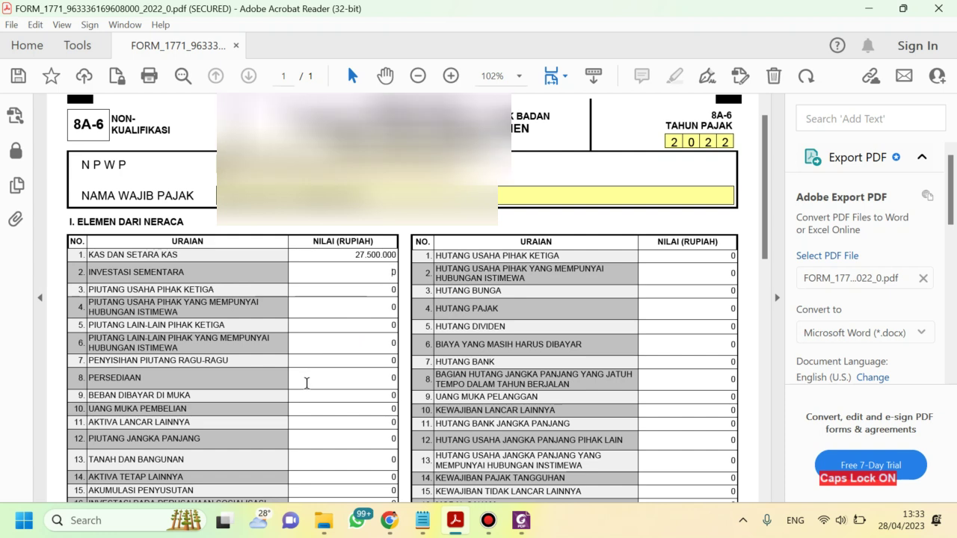
pyautogui.scroll(-1, 306, 383)
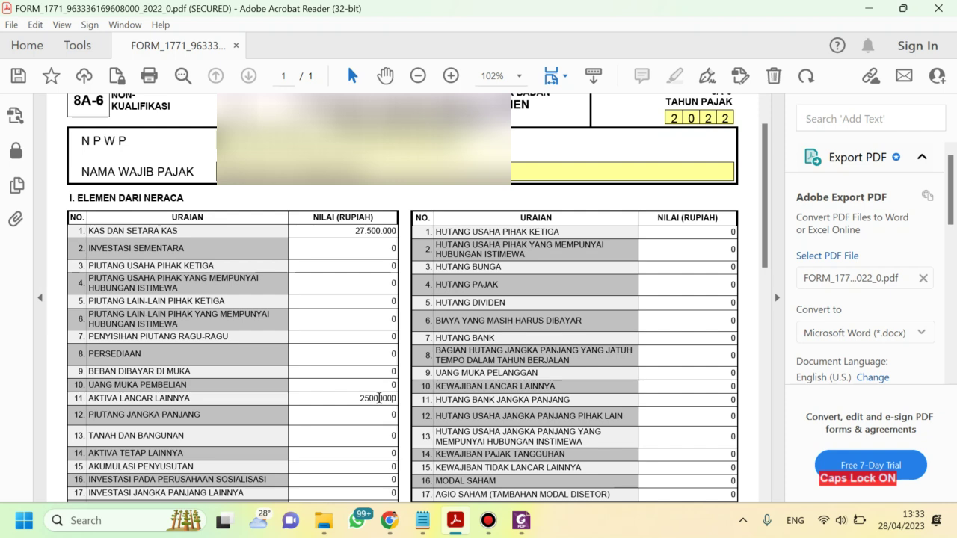
pyautogui.click(376, 372)
pyautogui.scroll(-1, 369, 395)
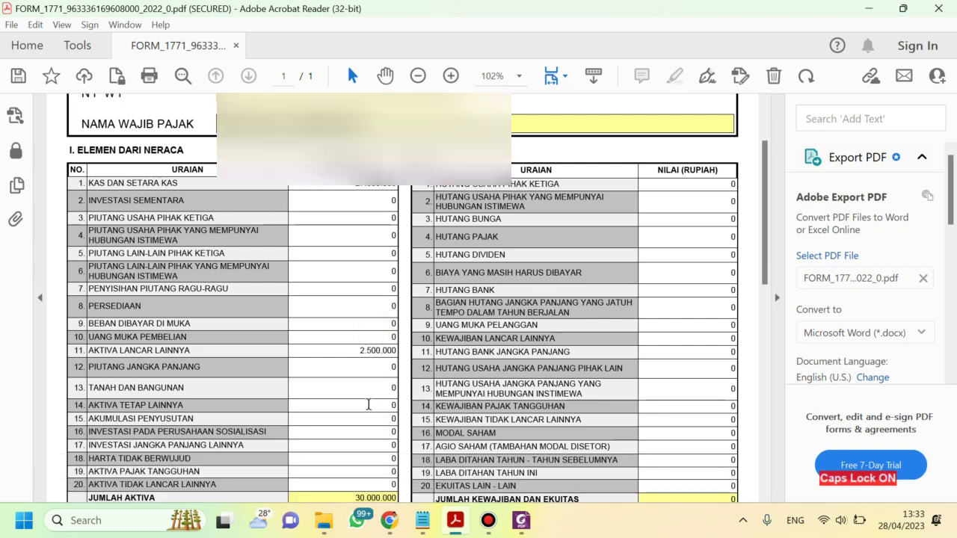
pyautogui.scroll(-1, 368, 405)
# Step: Record 350.000 accumulated depreciation in row 15 and 29.650.000 Modal Saham in row 16
pyautogui.moveTo(382, 365); pyautogui.dragTo(399, 368)
pyautogui.click(392, 369)
pyautogui.write('35000')
pyautogui.click(401, 359)
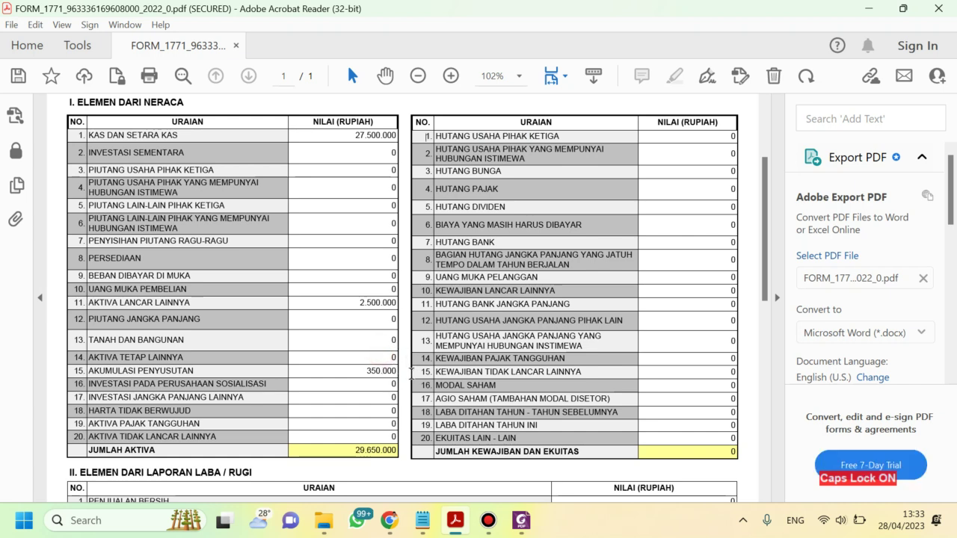
pyautogui.click(690, 388)
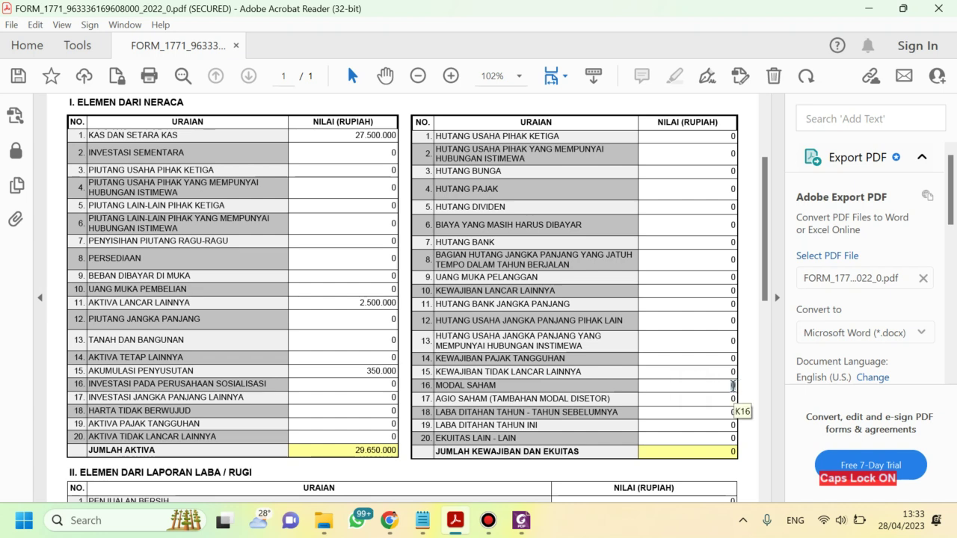
pyautogui.write('29650000')
pyautogui.click(712, 397)
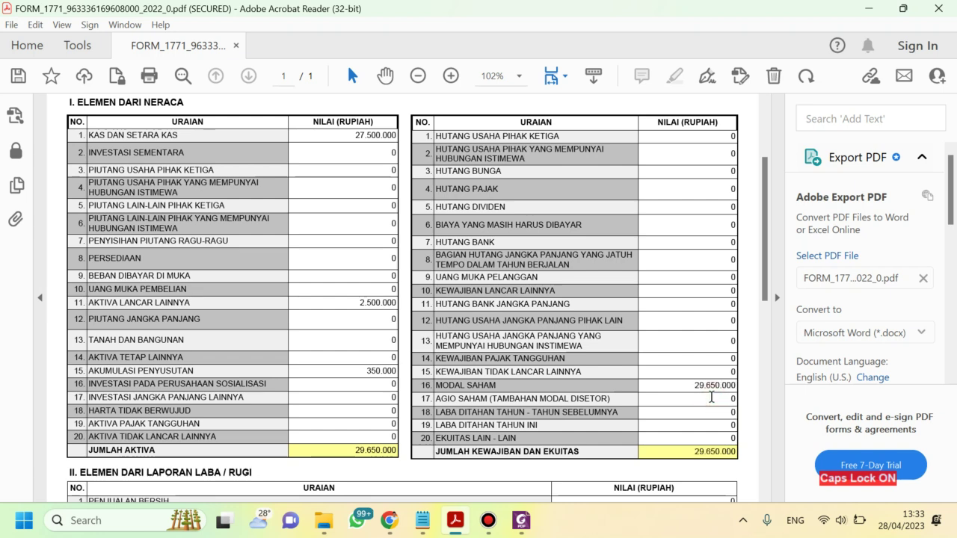
pyautogui.scroll(-5, 712, 397)
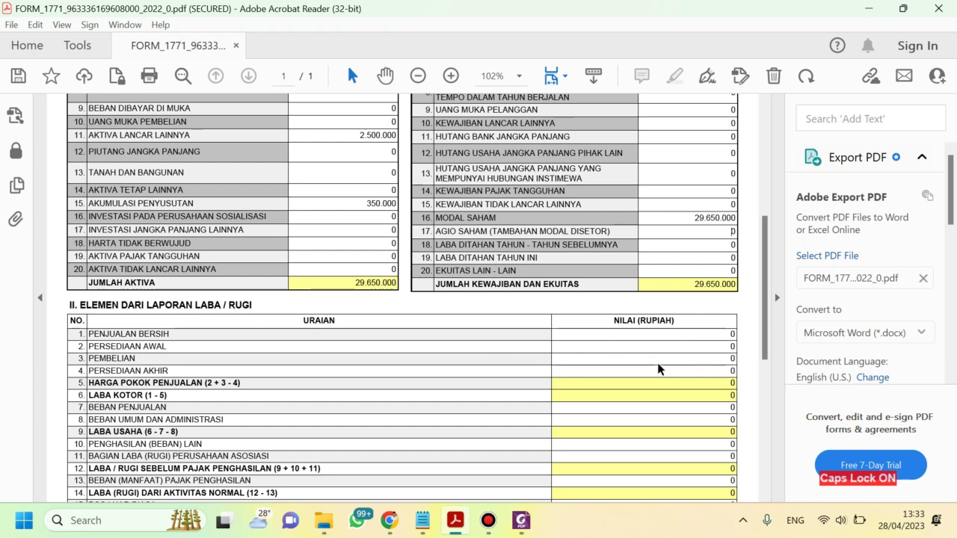
# Step: Enter 30.000.000 as the PENJUALAN BERSIH (net sales) amount
pyautogui.click(741, 333)
pyautogui.write('30000000')
pyautogui.press('Tab')
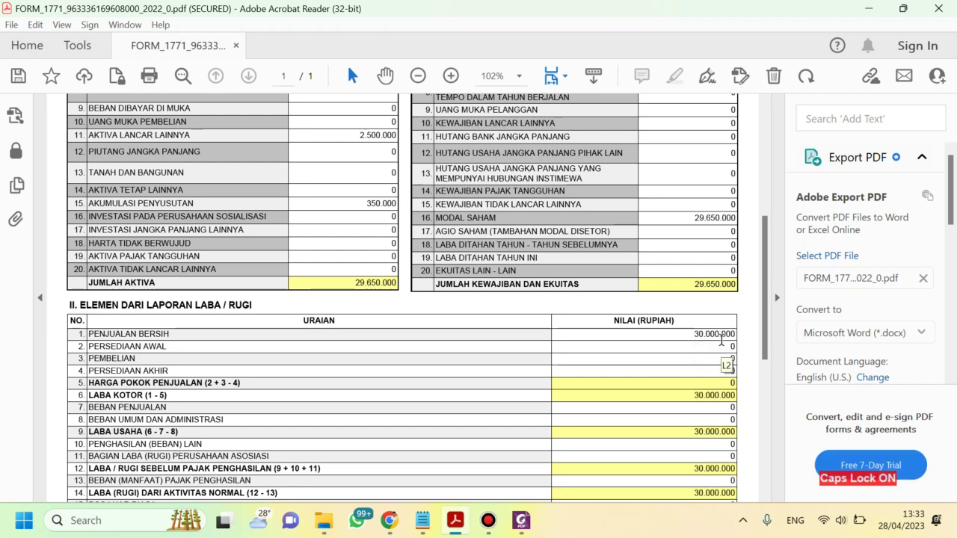
# Step: Return to Halaman 2 of the 1771 form with << SEBELUMNYA
pyautogui.scroll(-5, 721, 345)
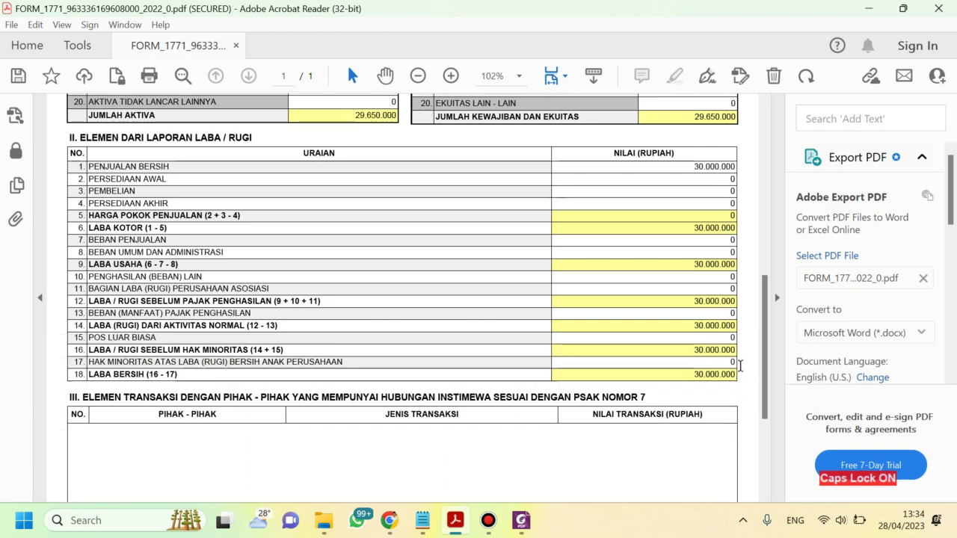
pyautogui.scroll(11, 647, 284)
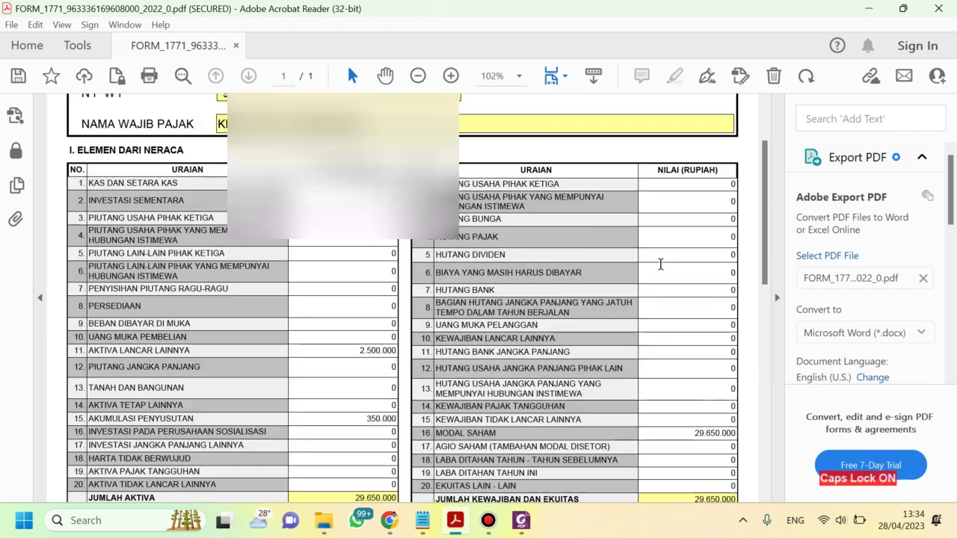
pyautogui.scroll(3, 661, 264)
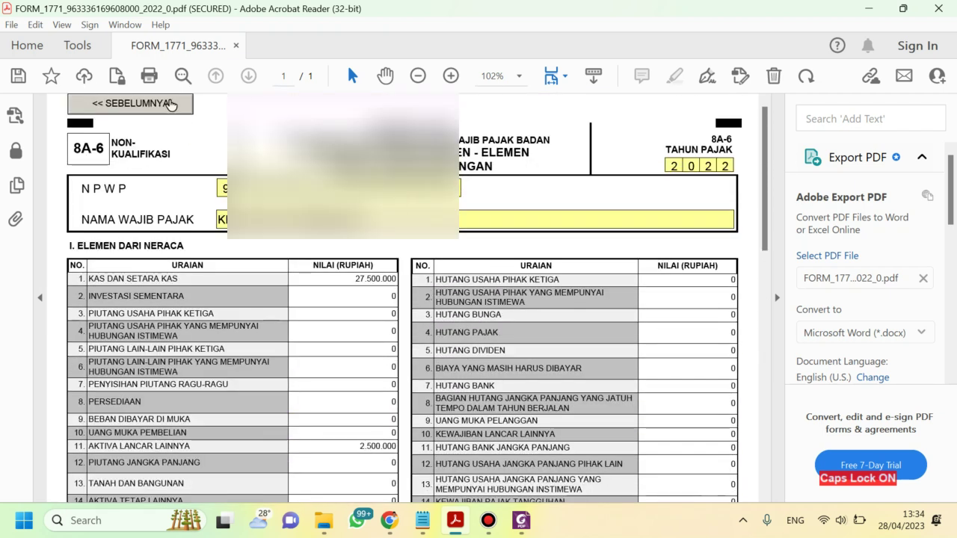
pyautogui.click(168, 105)
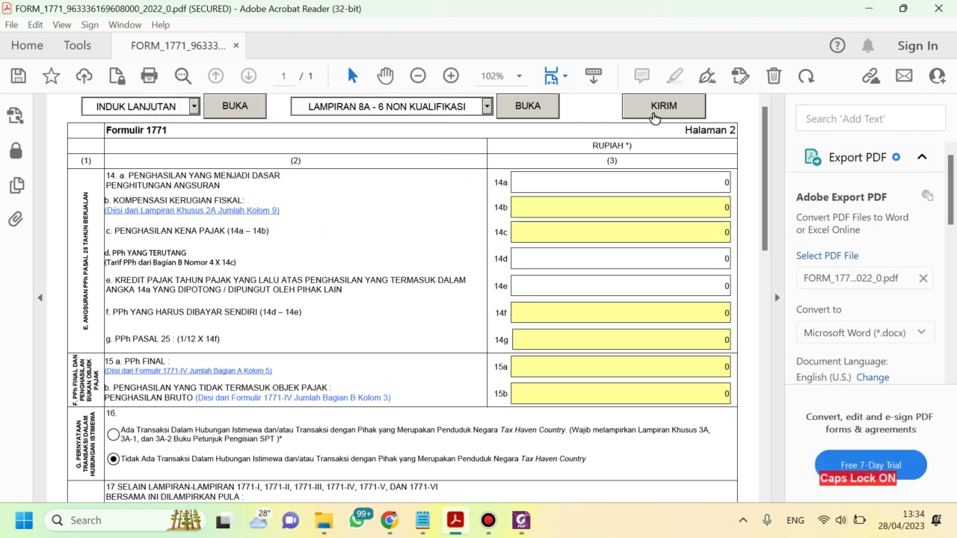
# Step: Attach Laporan Neraca KKMTs 2022.pdf from drive D: as the Laporan Keuangan file
pyautogui.click(654, 112)
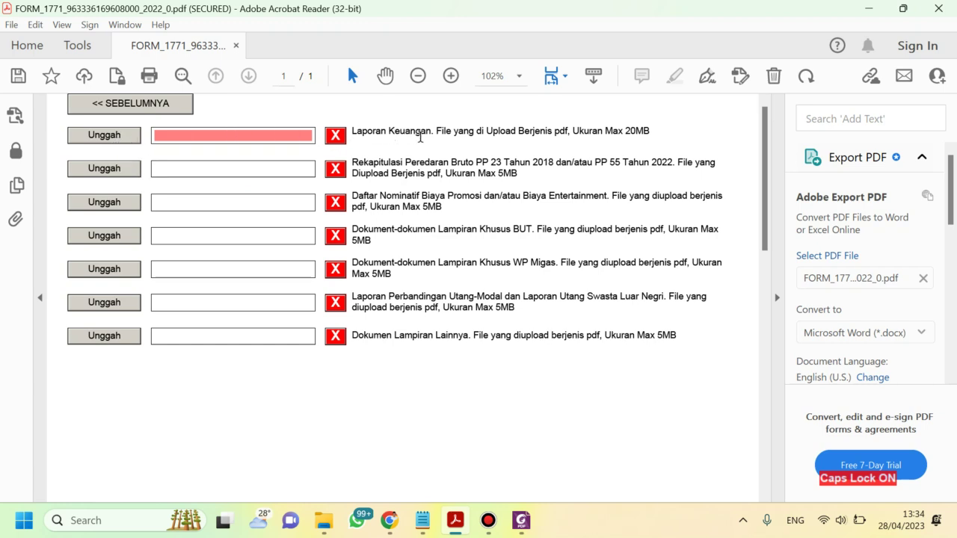
pyautogui.click(125, 139)
pyautogui.click(129, 140)
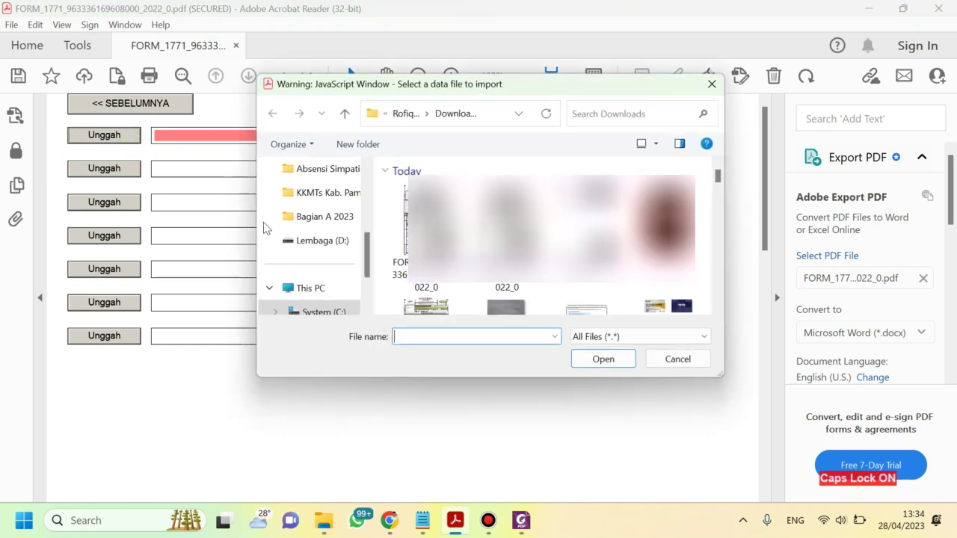
pyautogui.scroll(-1, 325, 238)
pyautogui.click(327, 264)
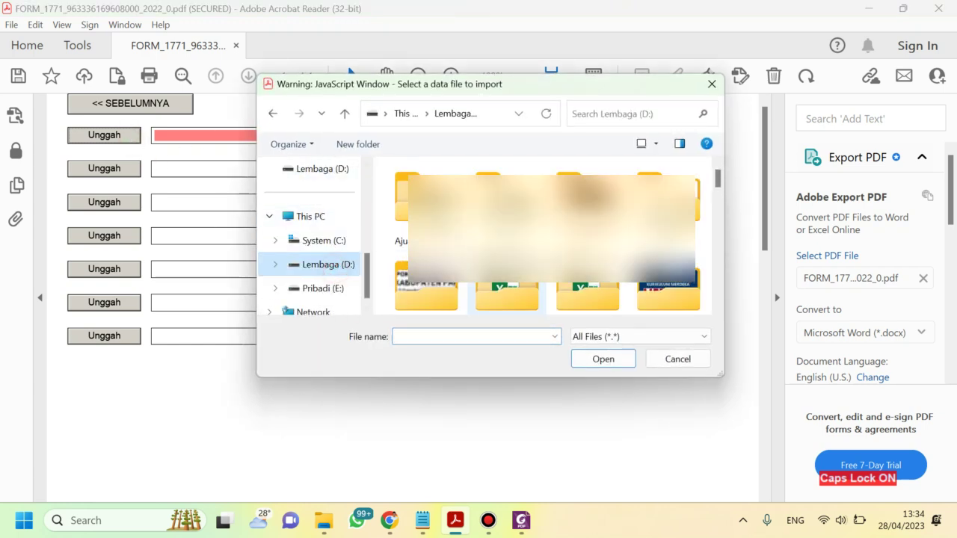
pyautogui.scroll(-5, 517, 288)
pyautogui.scroll(1, 533, 287)
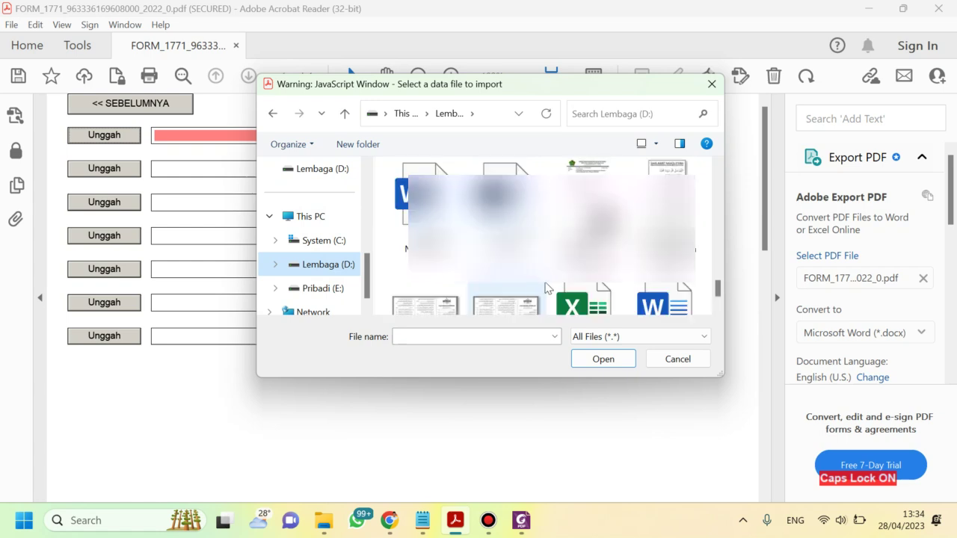
pyautogui.scroll(2, 561, 276)
pyautogui.scroll(-1, 582, 262)
pyautogui.scroll(2, 621, 288)
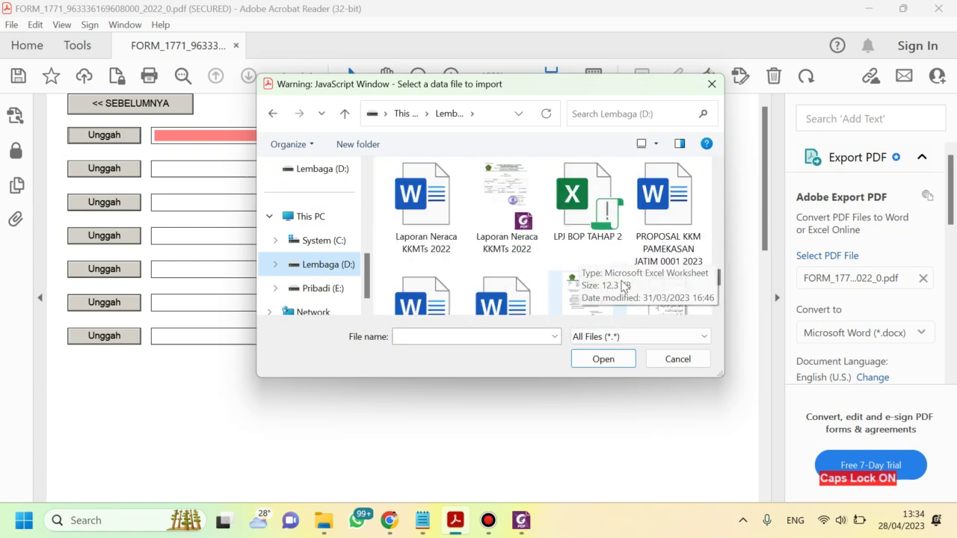
pyautogui.doubleClick(513, 245)
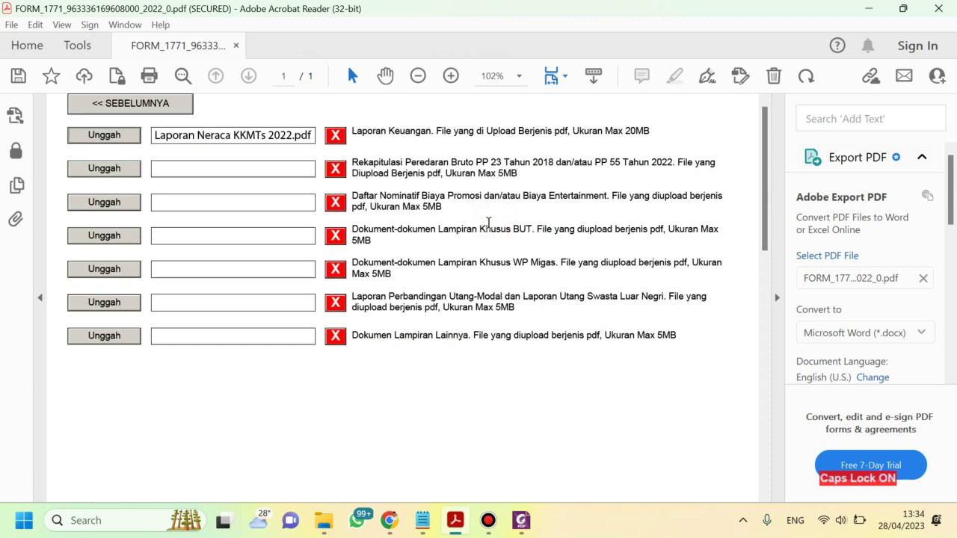
pyautogui.scroll(-7, 354, 326)
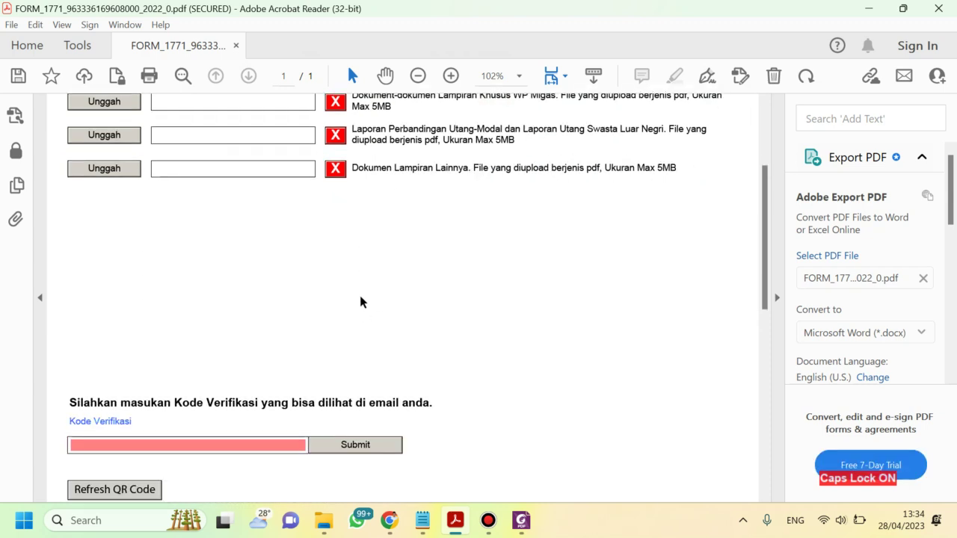
# Step: Scroll down to the Kode Verifikasi field and switch to Gmail in Chrome
pyautogui.scroll(-2, 353, 309)
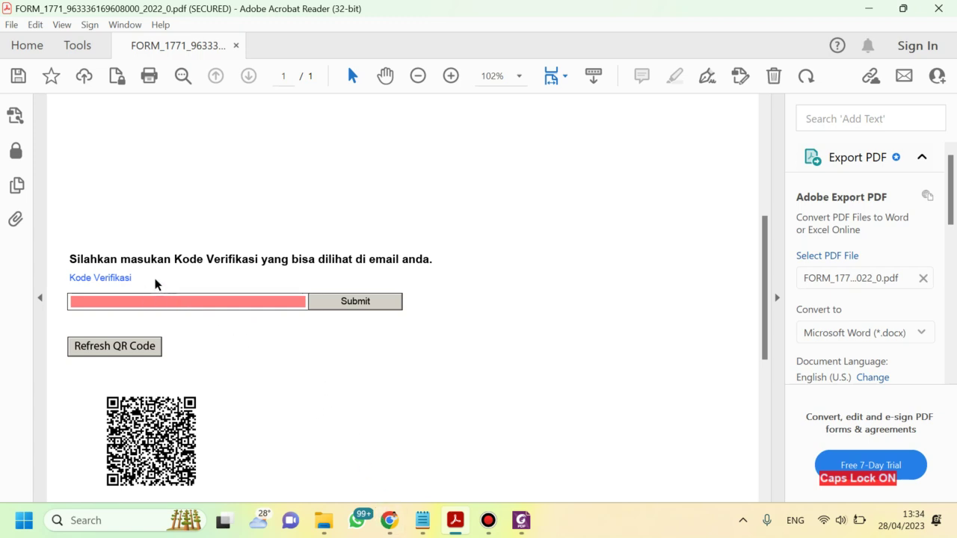
pyautogui.click(389, 520)
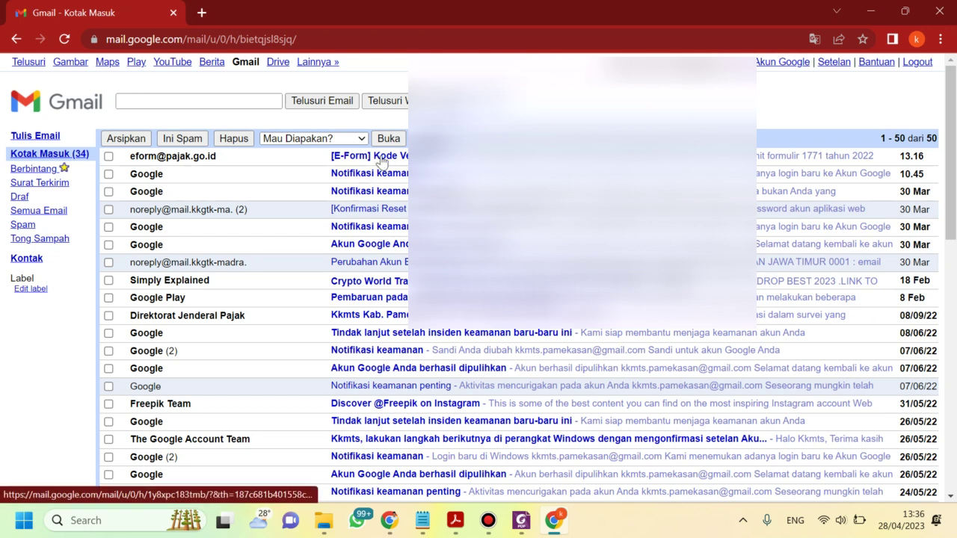
# Step: Open the [E-Form] Kode Verifikasi email, select the token, and return to Acrobat
pyautogui.click(384, 162)
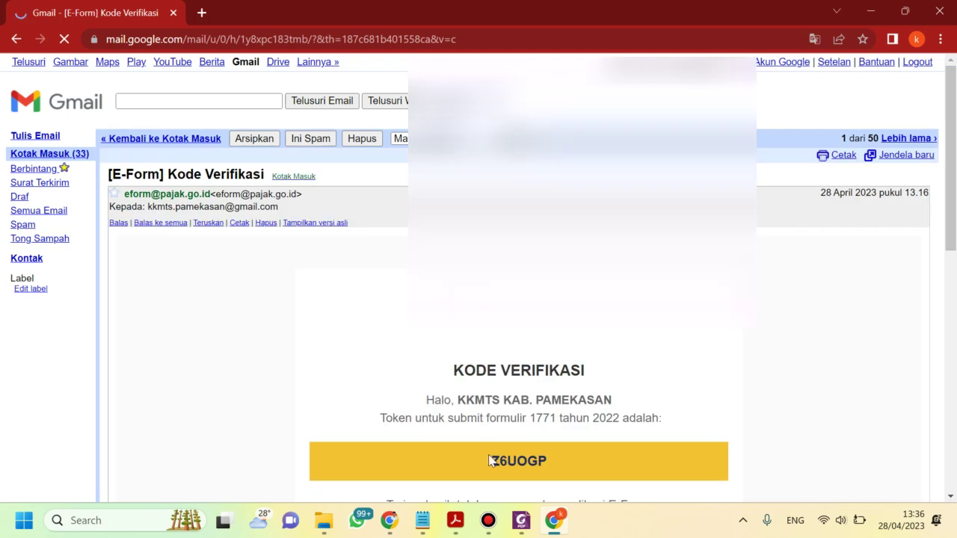
pyautogui.scroll(-2, 493, 459)
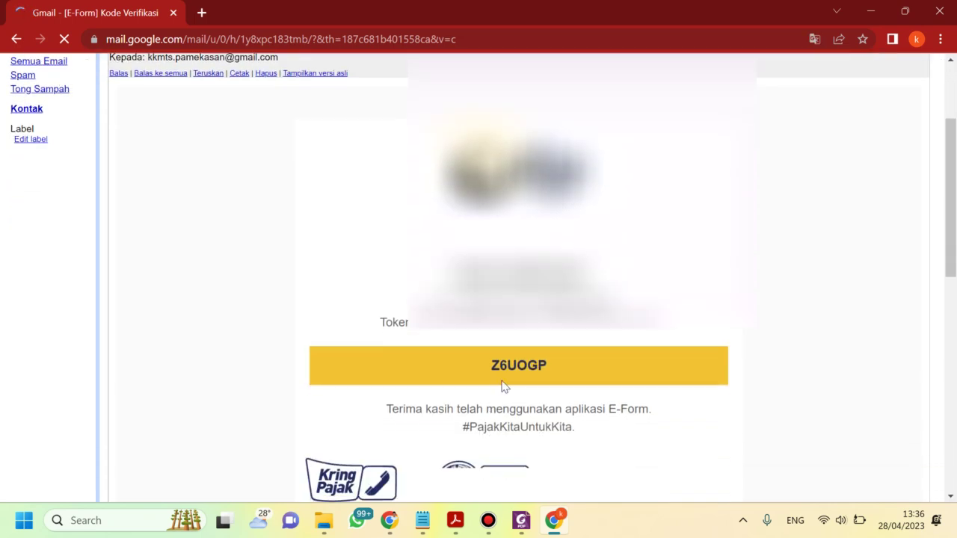
pyautogui.moveTo(489, 366); pyautogui.dragTo(540, 371)
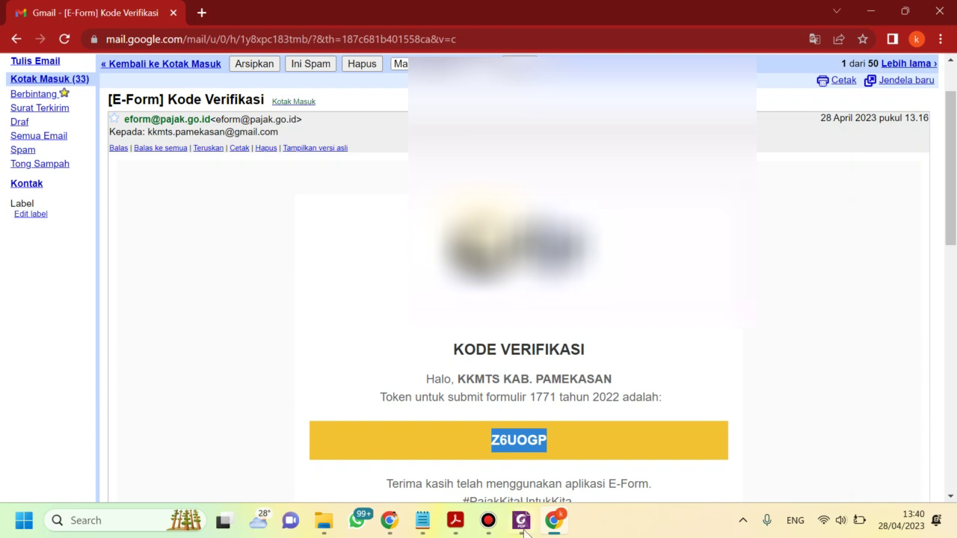
pyautogui.click(458, 523)
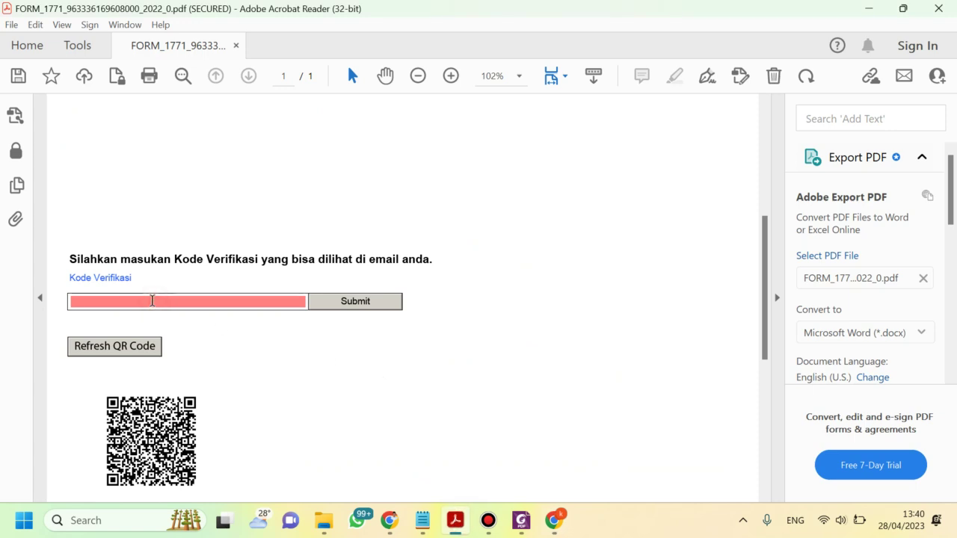
# Step: Paste the emailed verification code into Kode Verifikasi and submit the SPT 1771 successfully
pyautogui.click(150, 300)
pyautogui.click(202, 336)
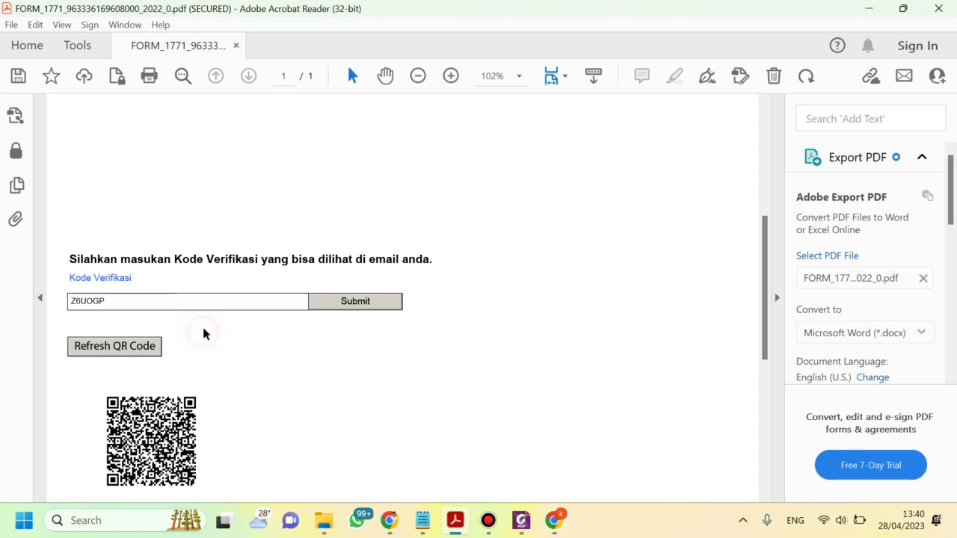
pyautogui.click(373, 308)
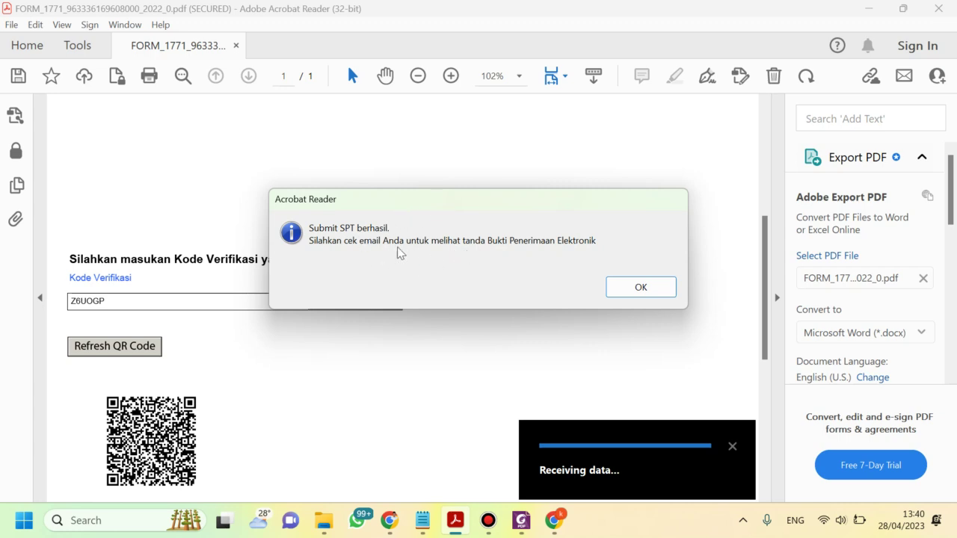
pyautogui.click(634, 288)
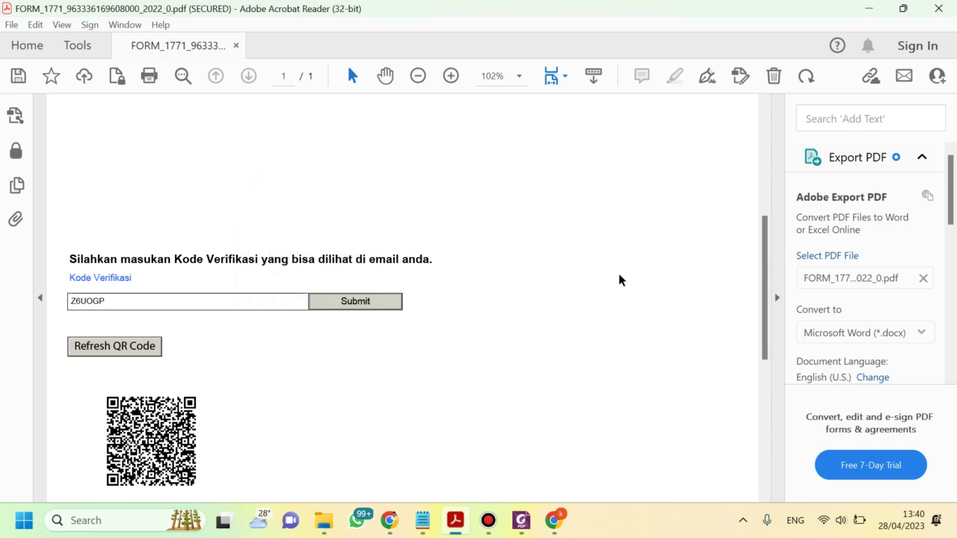
pyautogui.click(554, 521)
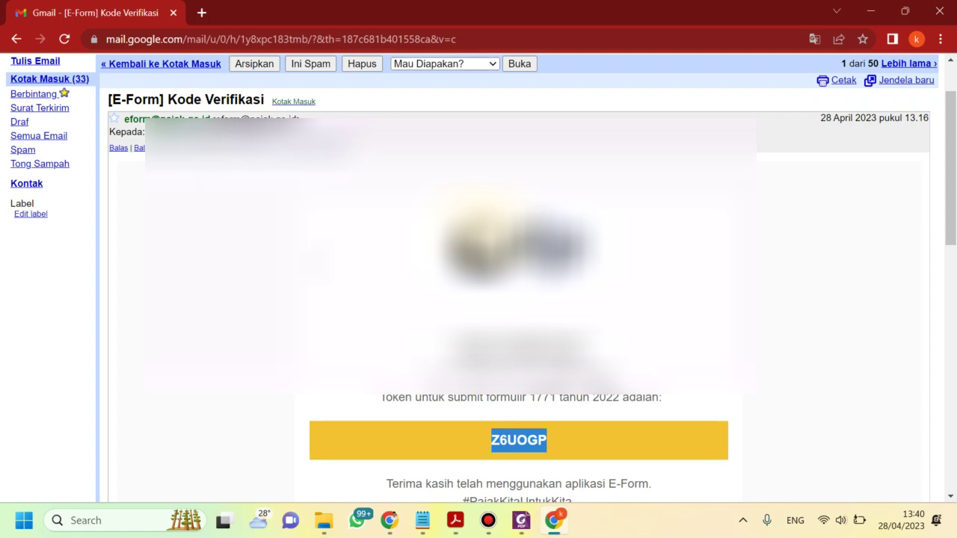
# Step: Read the [e-Form] Bukti Penerimaan Elektronik email confirming the 2022 SPT 1771 filing
pyautogui.click(60, 77)
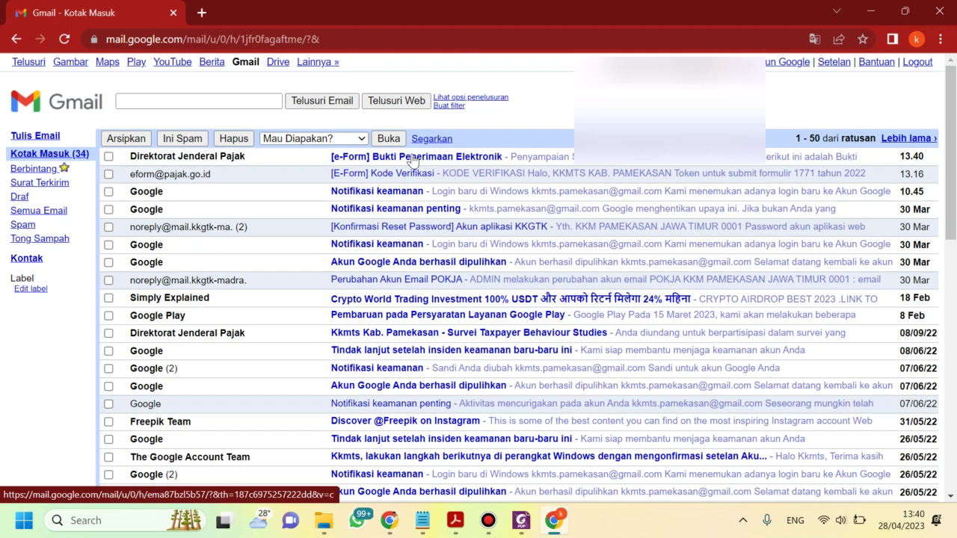
pyautogui.click(412, 159)
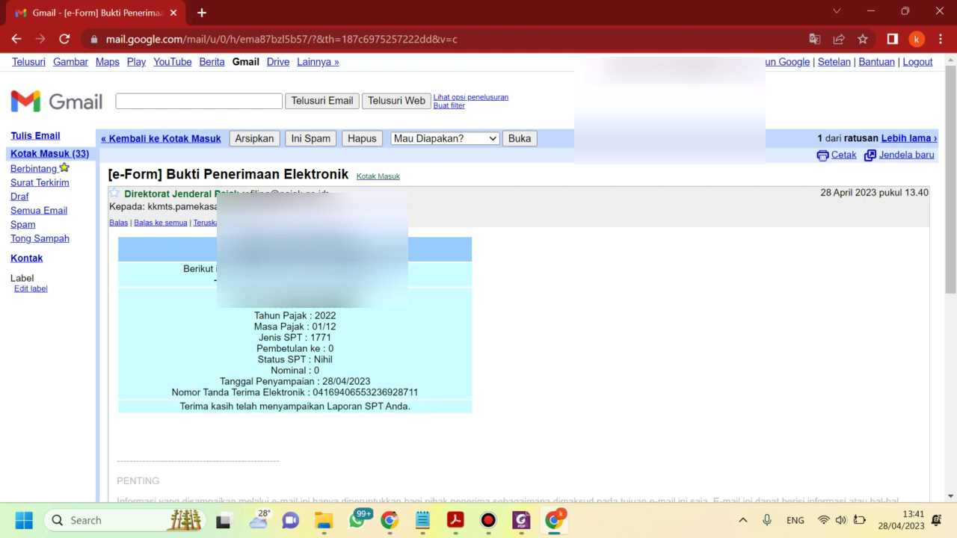
pyautogui.click(390, 522)
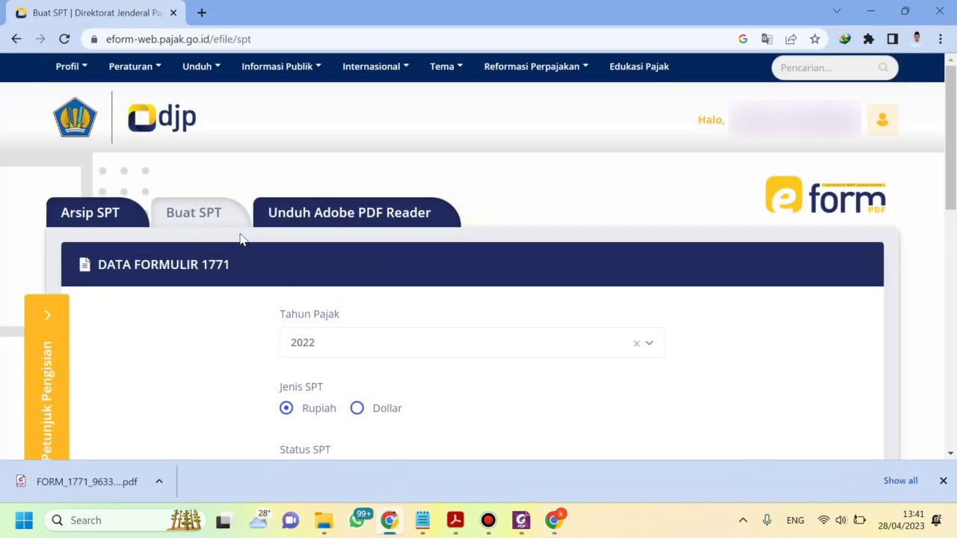
# Step: In Arsip SPT, review the electronic receipt for the 2022/01-12 SPT 1771 with status Nihil
pyautogui.click(87, 213)
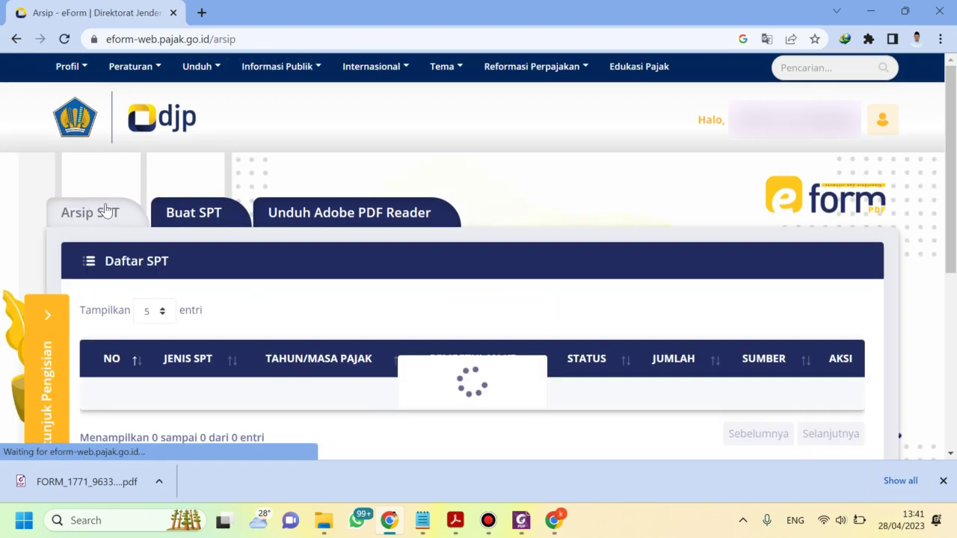
pyautogui.scroll(-2, 311, 288)
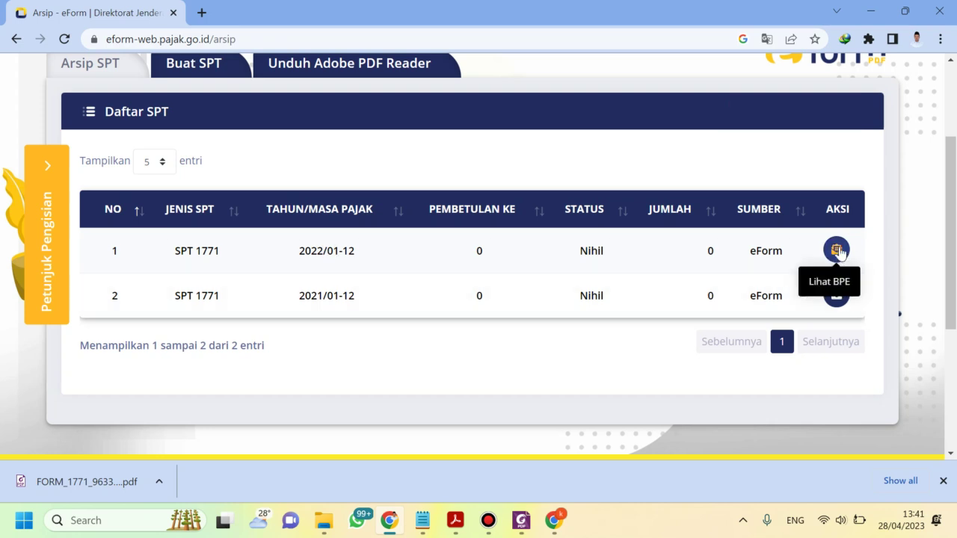
pyautogui.click(838, 251)
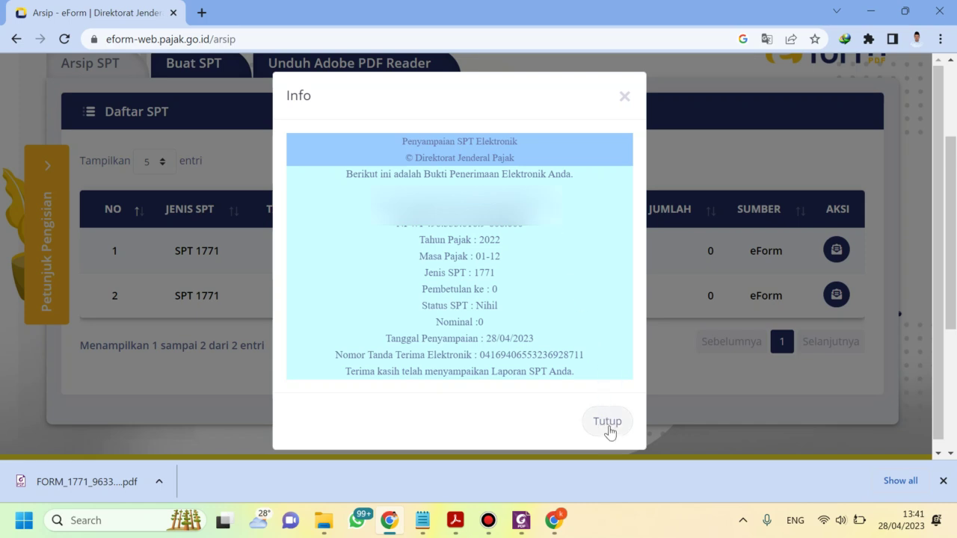
pyautogui.click(608, 423)
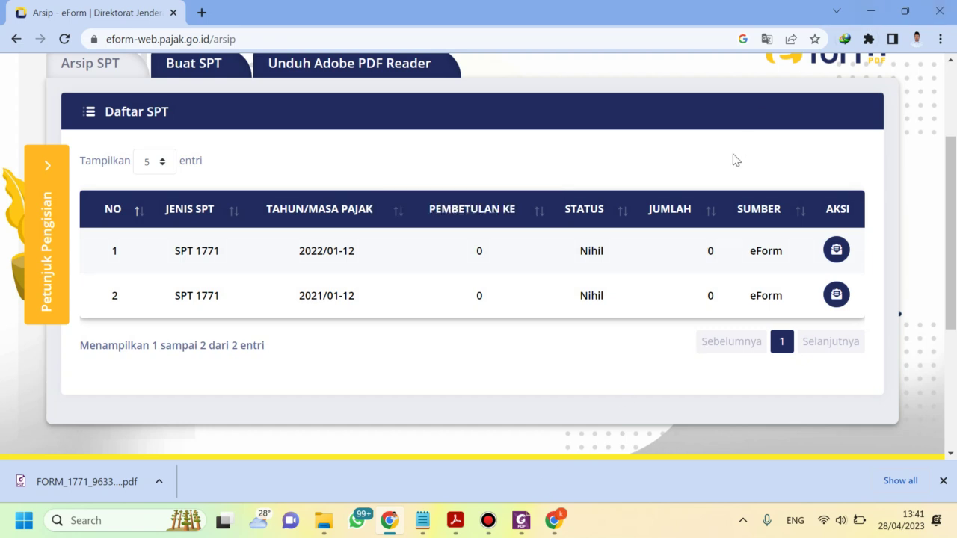
pyautogui.scroll(1, 724, 175)
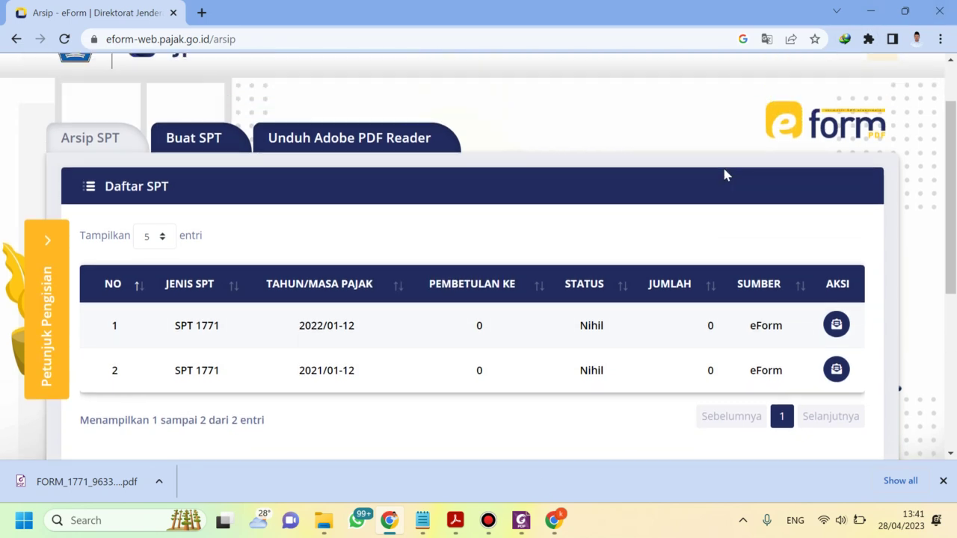